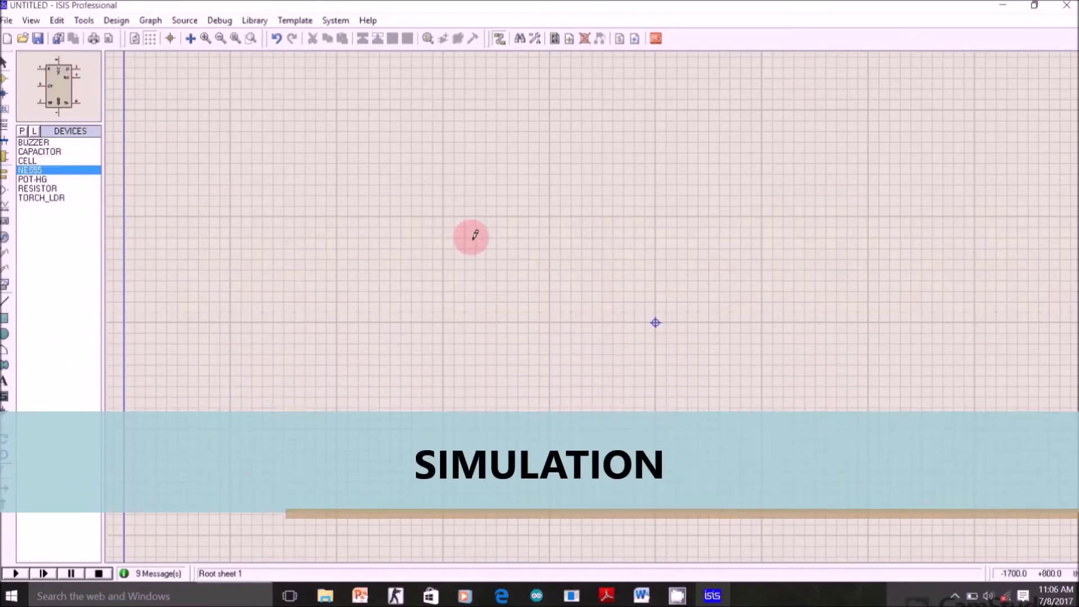
- Place NE555 U1 and battery BAT1, wiring U1 pins 8 and 1 to the battery terminals
click(475, 235)
click(614, 270)
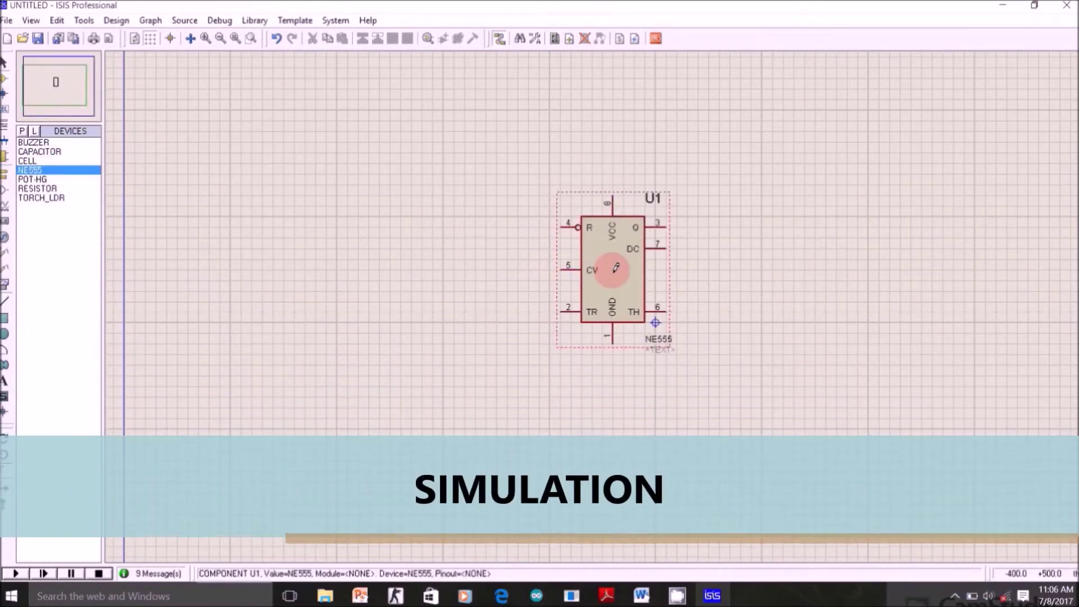
click(29, 161)
click(825, 264)
click(825, 249)
click(613, 197)
click(613, 344)
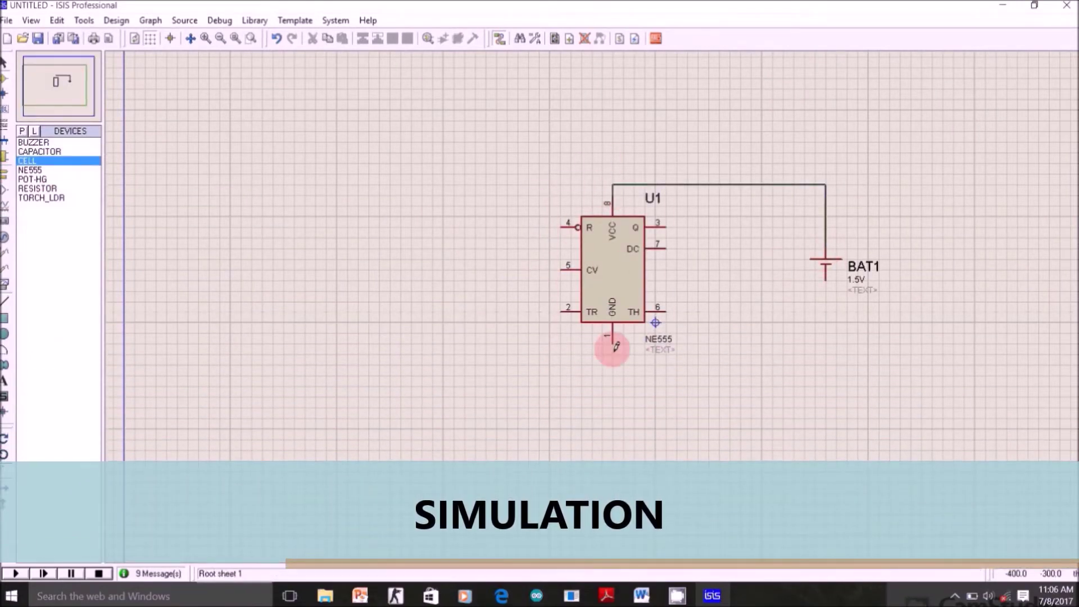
click(826, 280)
- Set battery BAT1's voltage to 9v
double_click(836, 269)
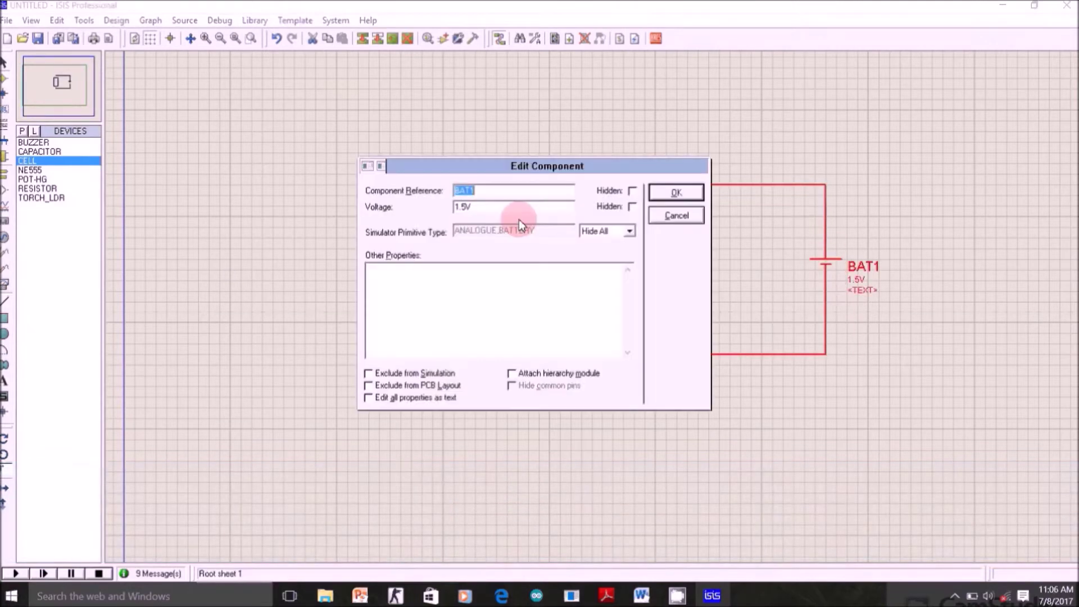
key(Tab)
text(9v)
key(Return)
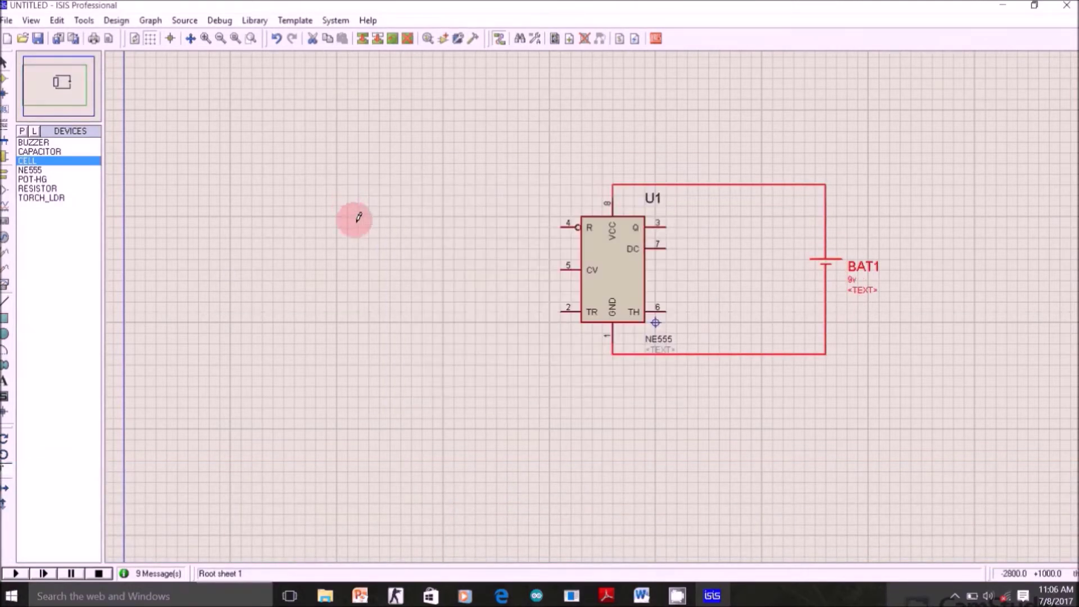
click(57, 198)
- Place LDR1 with its torch between U1 and BAT1 and wire its top pin to the supply wire
click(745, 231)
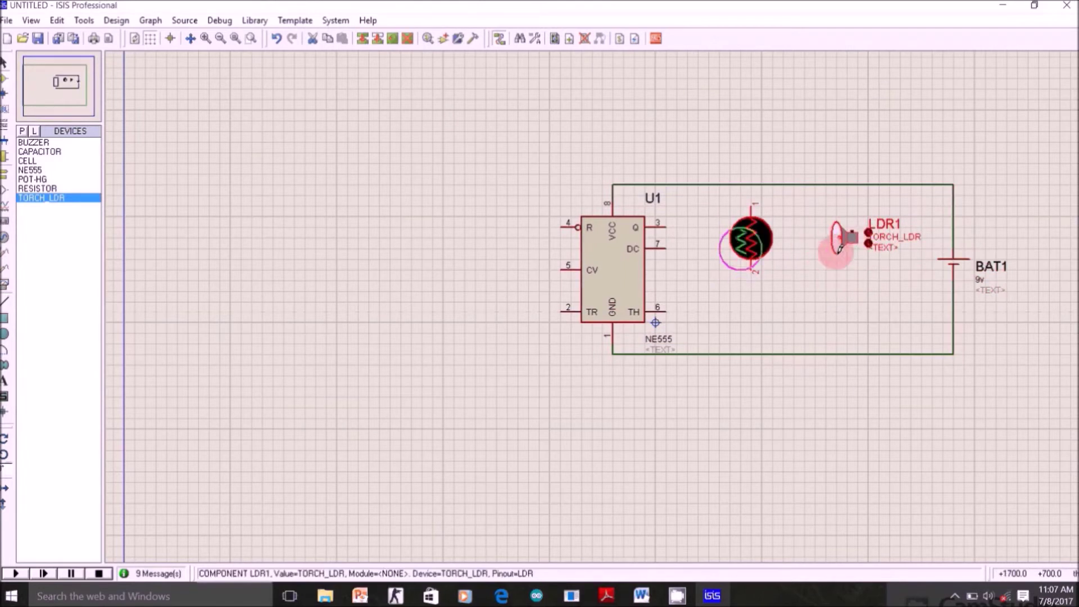
click(842, 257)
click(751, 213)
click(753, 185)
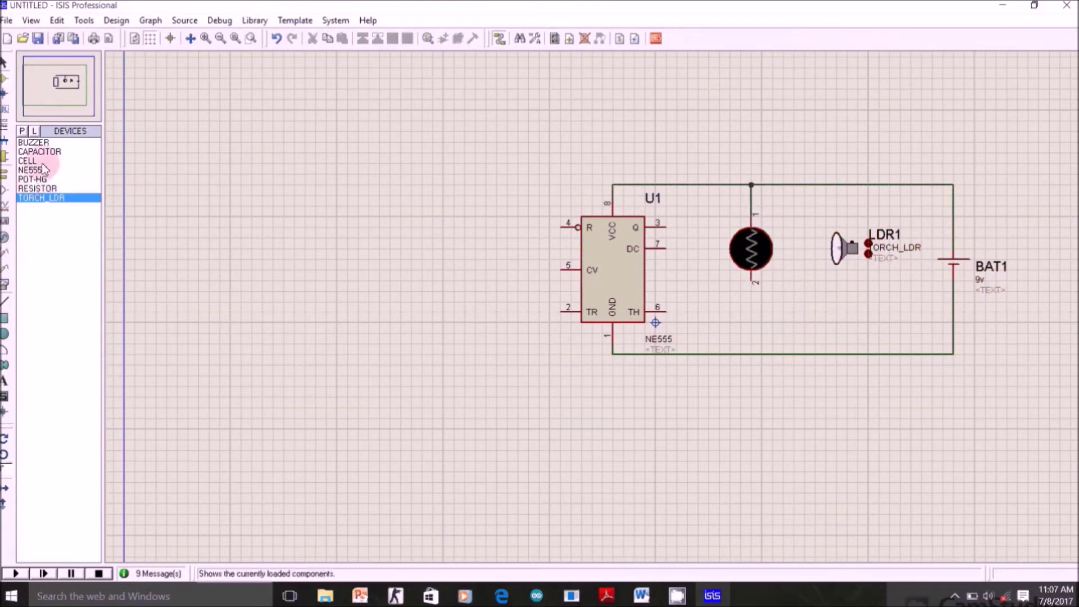
- Place resistor R1 upright beneath the LDR and wire its bottom pin to the bottom wire
click(53, 190)
click(746, 322)
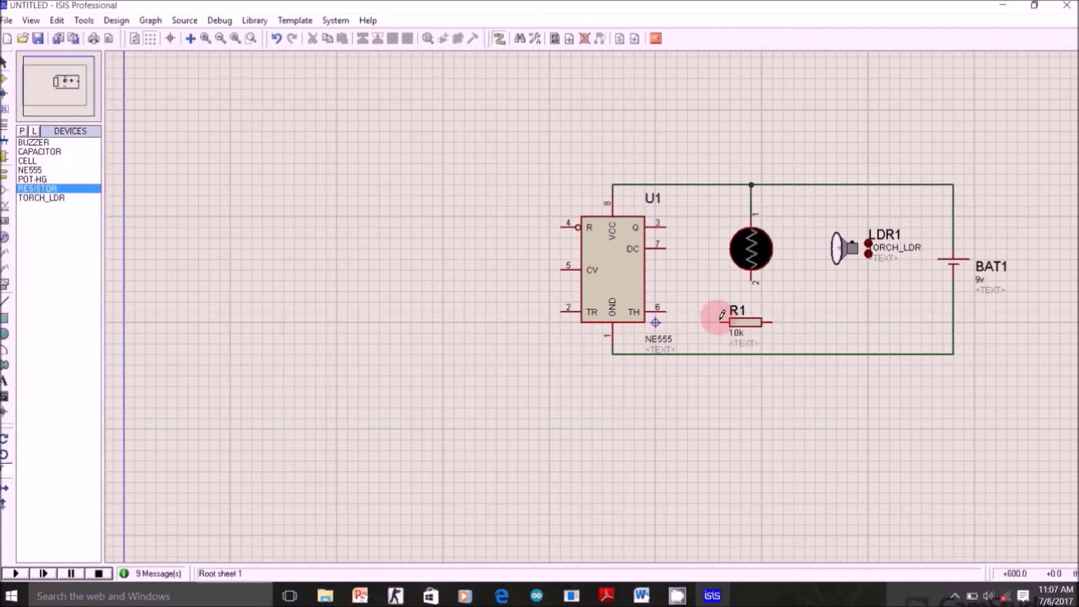
right_click(767, 323)
click(834, 87)
double_click(740, 326)
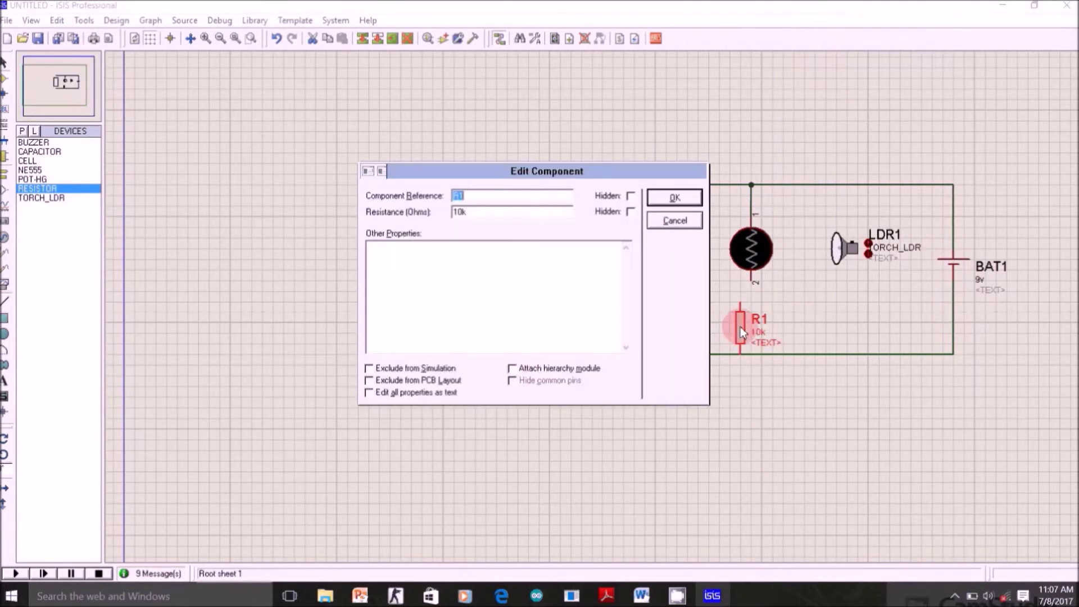
click(683, 229)
drag(742, 327, 753, 318)
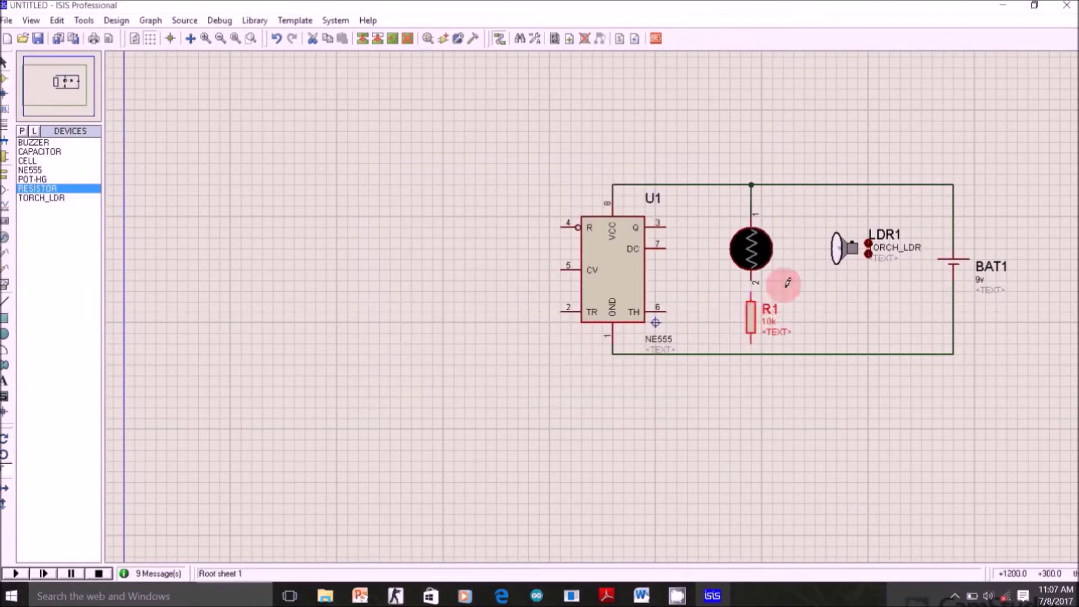
click(752, 343)
click(753, 354)
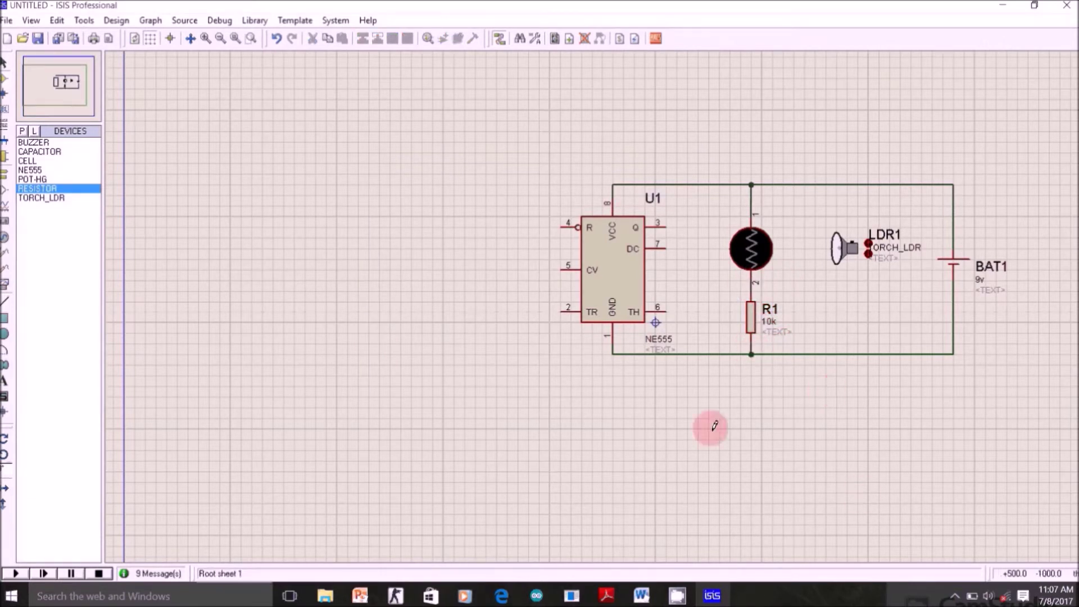
- Change R1's resistance from 10k to 4.7k
double_click(751, 318)
key(Tab)
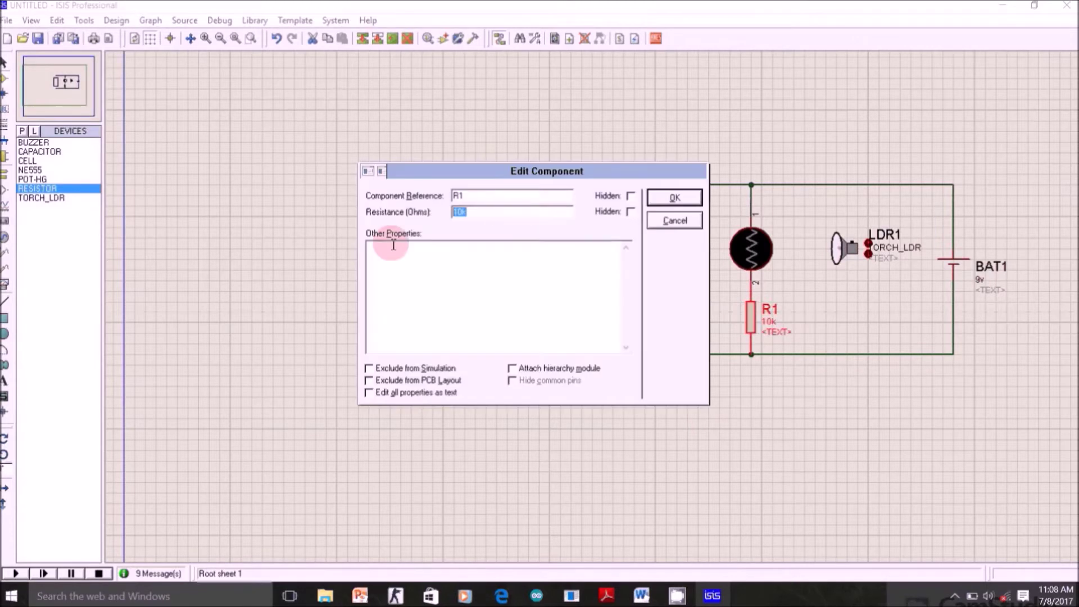
key(BackSpace)
text(4.7k)
key(Return)
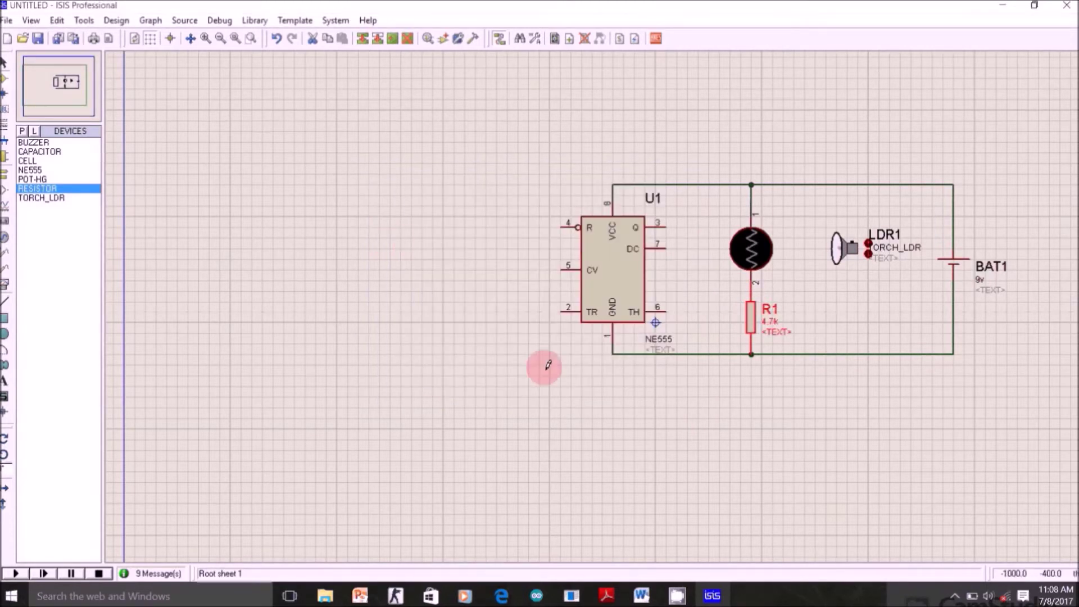
click(719, 416)
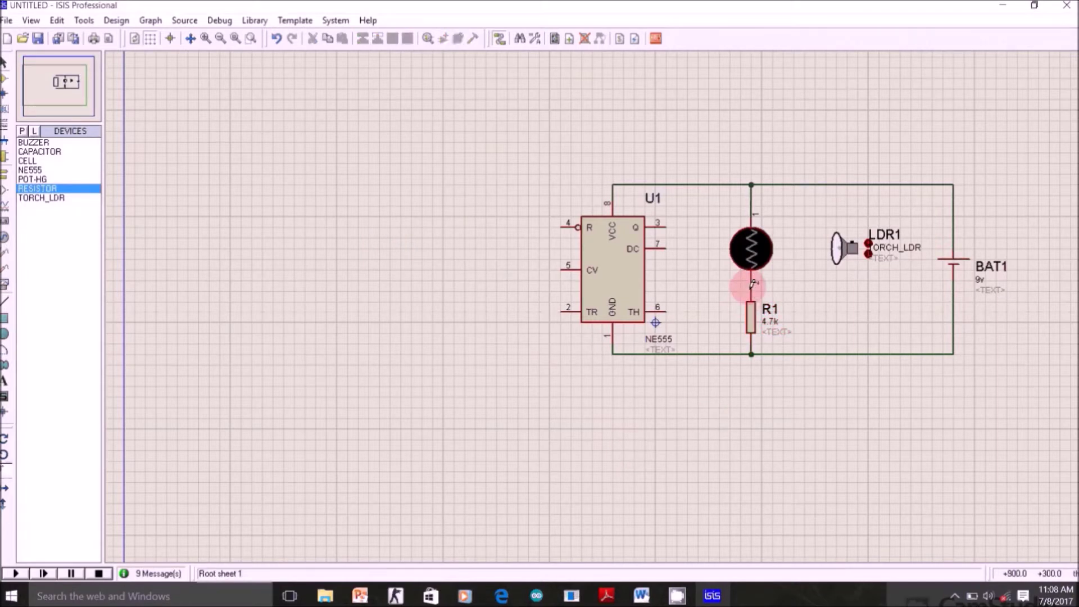
- Route a wire from U1's TR pin 2 around to R1's top node, nudging LDR1 up
click(565, 310)
click(550, 385)
click(729, 386)
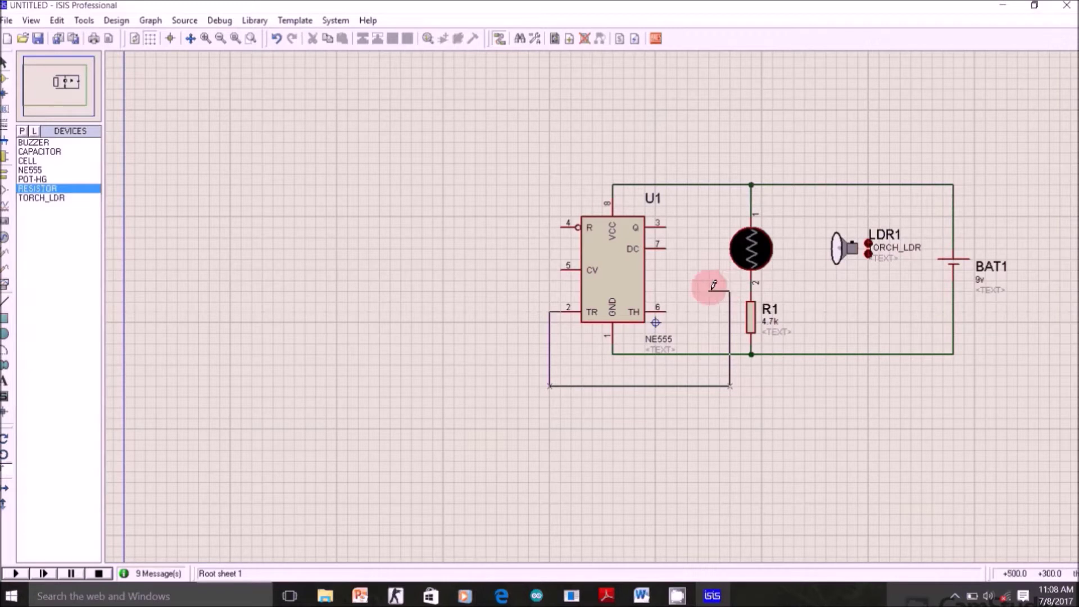
double_click(730, 290)
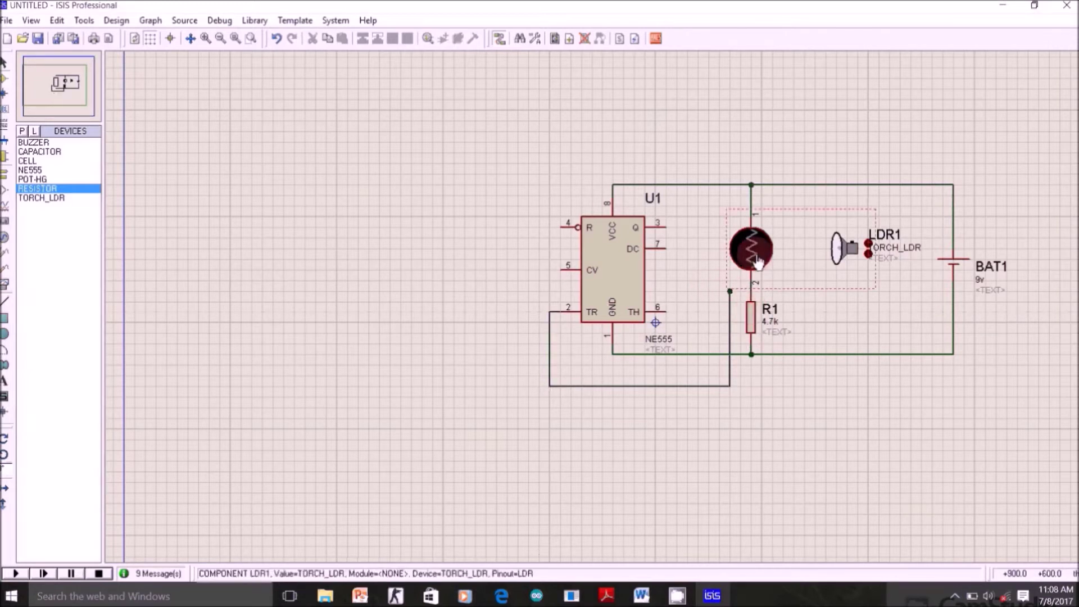
drag(758, 261, 757, 240)
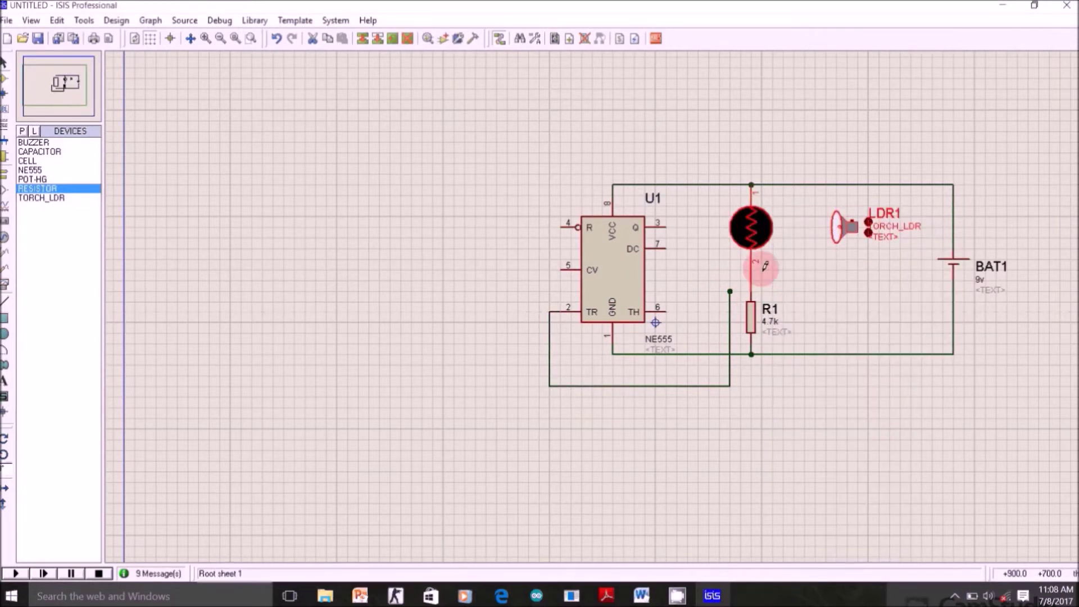
click(724, 289)
click(751, 280)
click(755, 392)
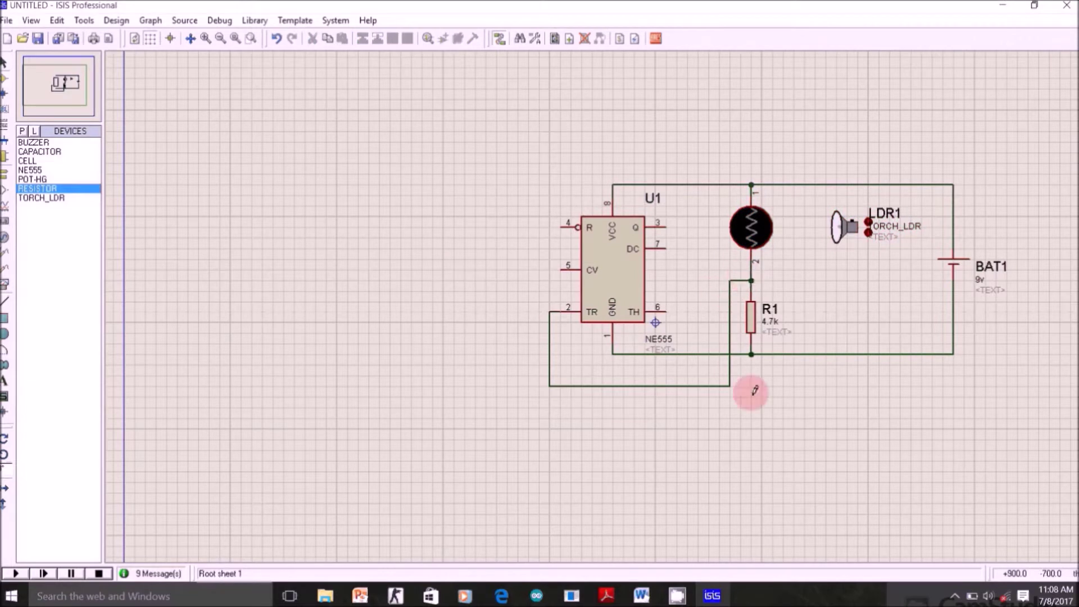
- Move BAT1, LDR1, torch and R1 left of U1, mirror them horizontally, and delete the old trigger wire
drag(1006, 121, 687, 418)
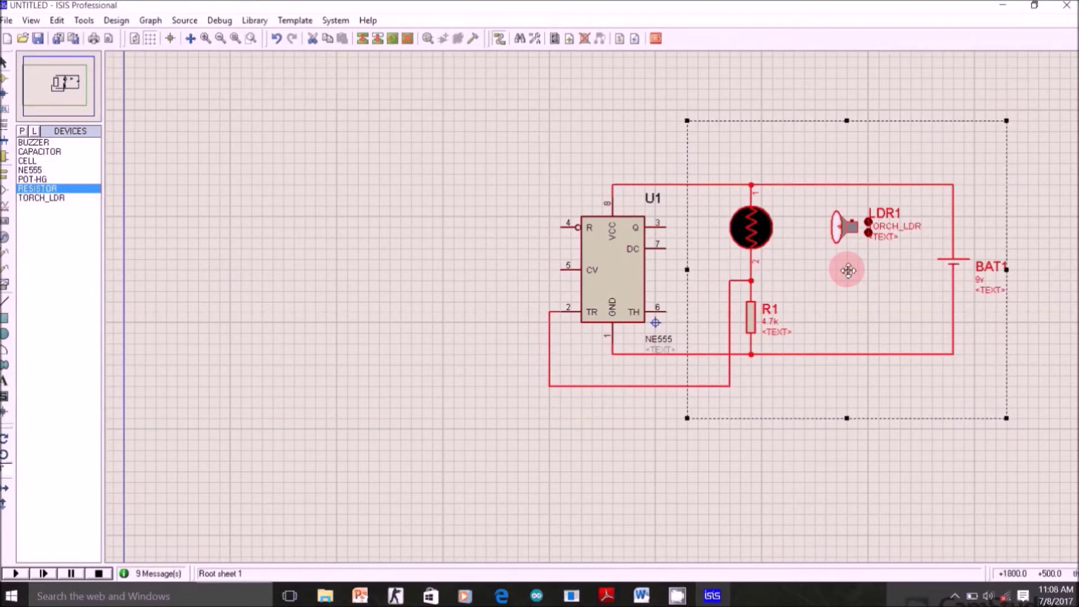
drag(852, 264, 394, 288)
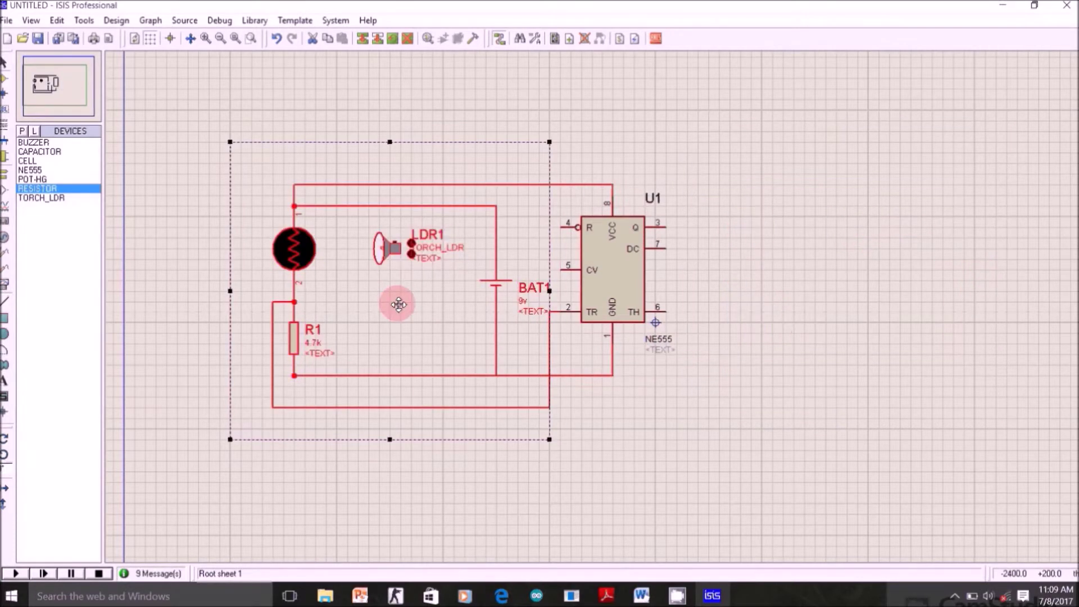
right_click(412, 293)
click(446, 352)
click(664, 403)
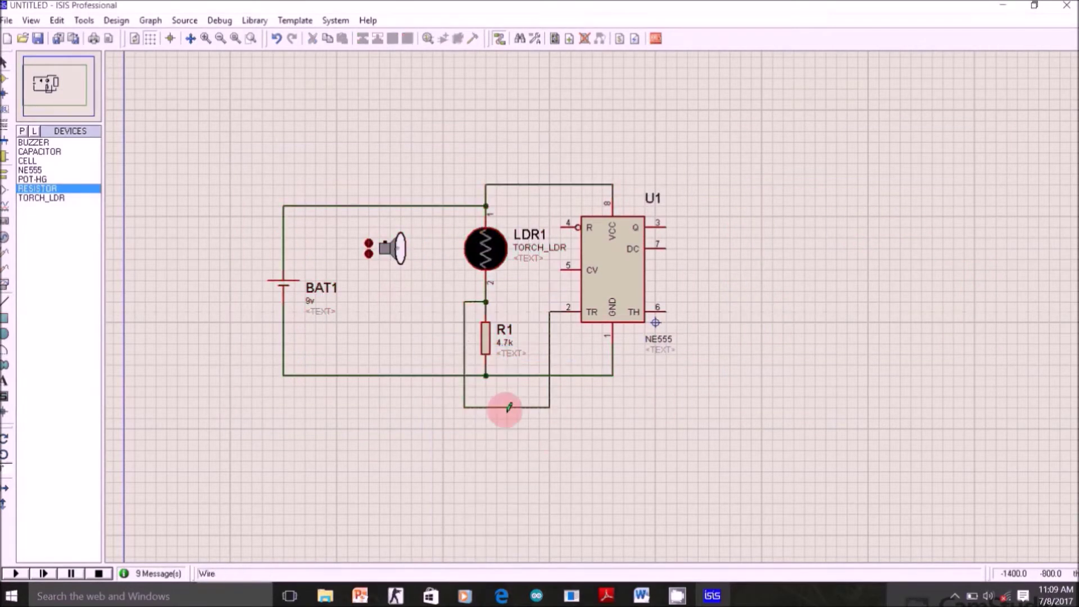
right_click(517, 407)
click(547, 444)
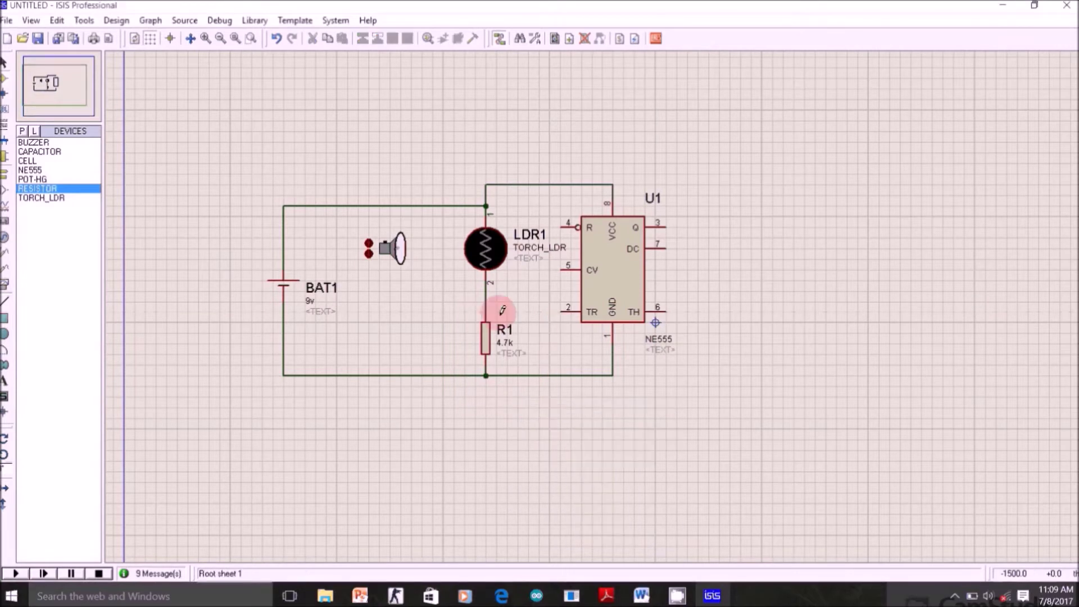
- Wire the LDR/R1 junction to TR pin 2 and add capacitor C1 from CV pin 5 to ground
click(564, 312)
click(486, 301)
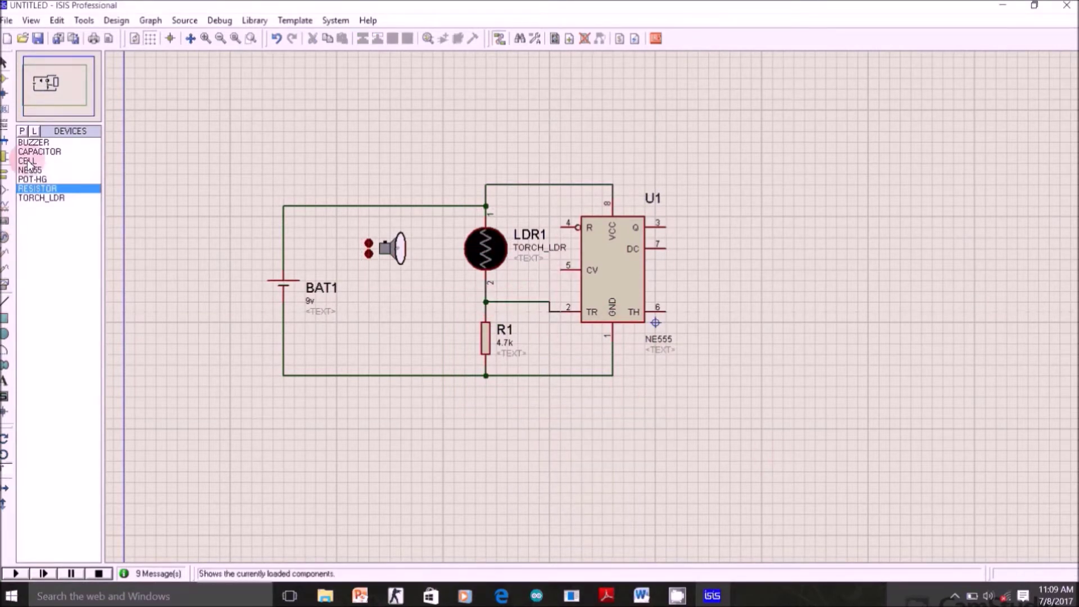
click(39, 151)
click(543, 355)
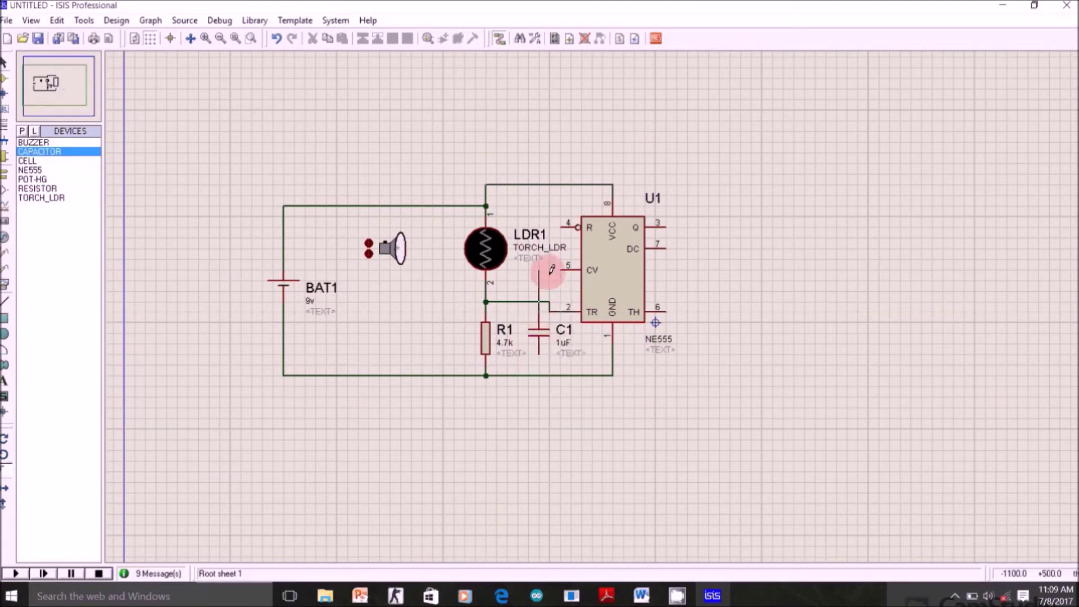
click(562, 270)
click(539, 314)
click(539, 356)
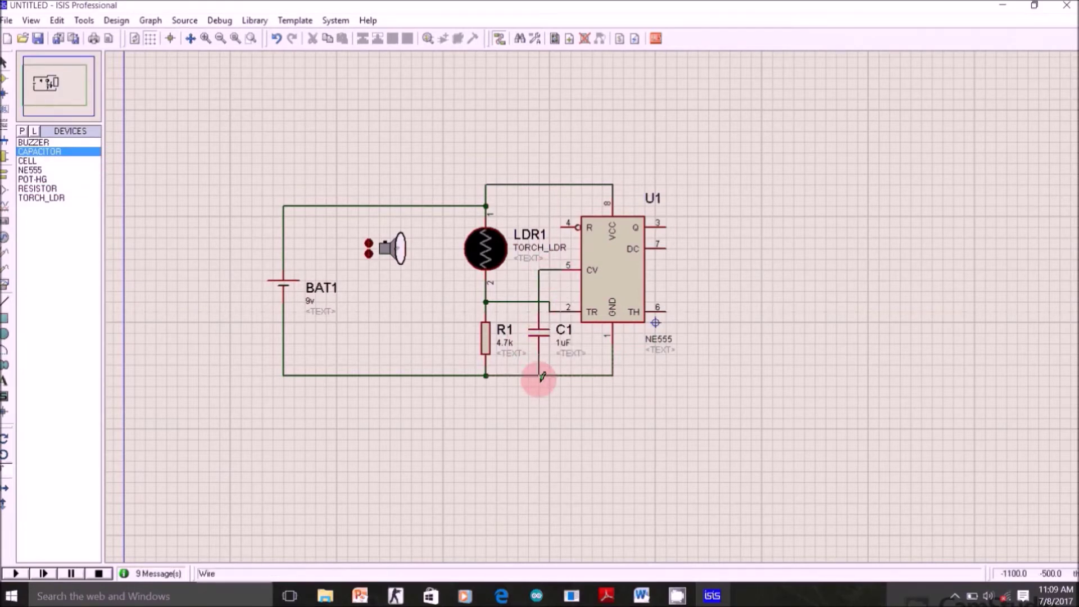
click(539, 375)
right_click(540, 395)
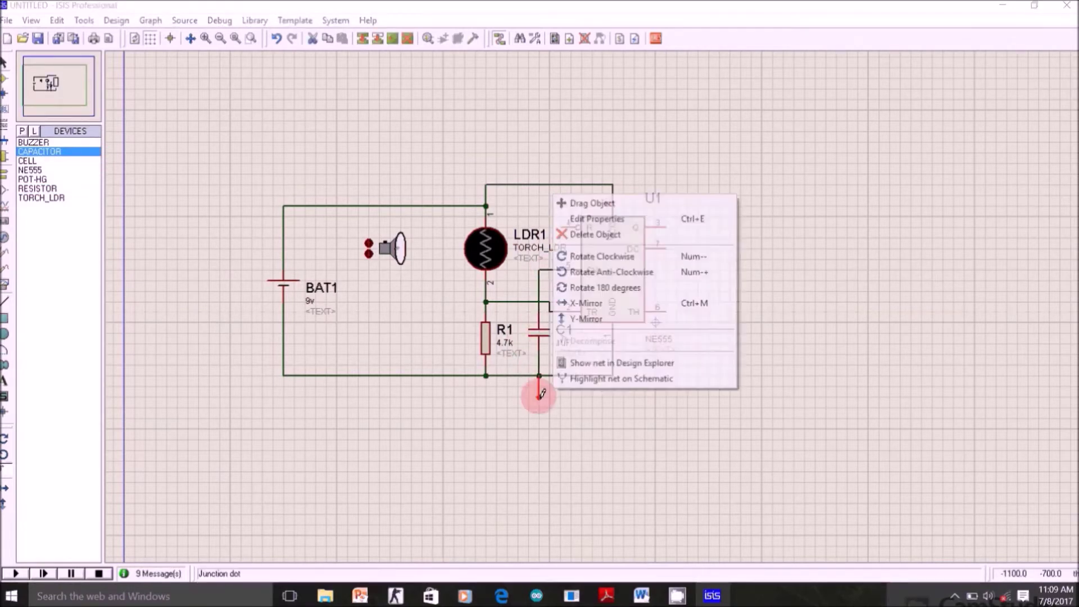
click(590, 234)
- Check C1's properties, leaving its capacitance unchanged
double_click(537, 332)
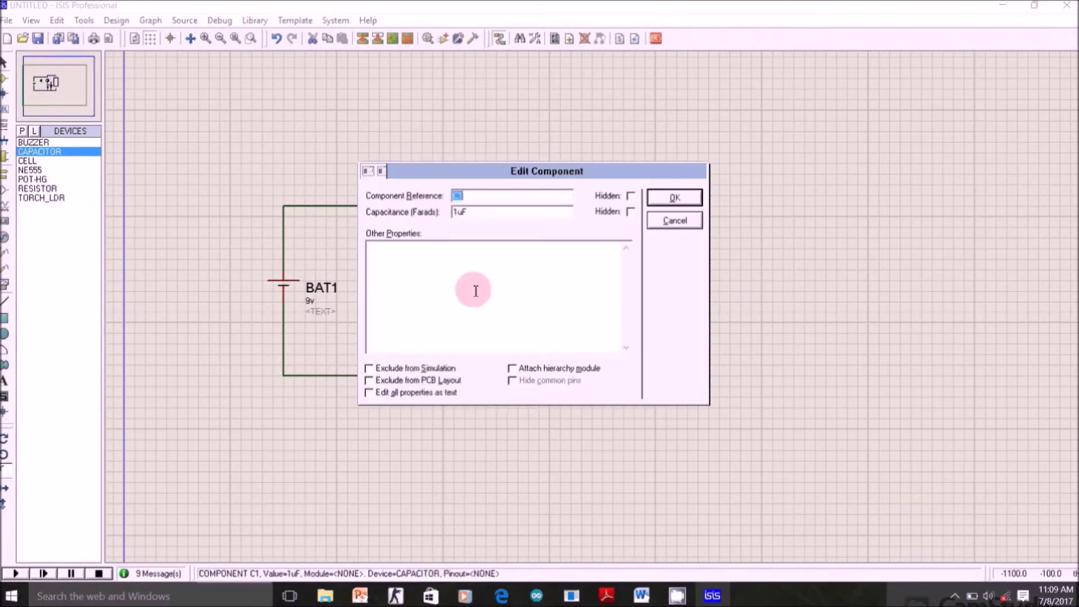
click(456, 215)
key(Return)
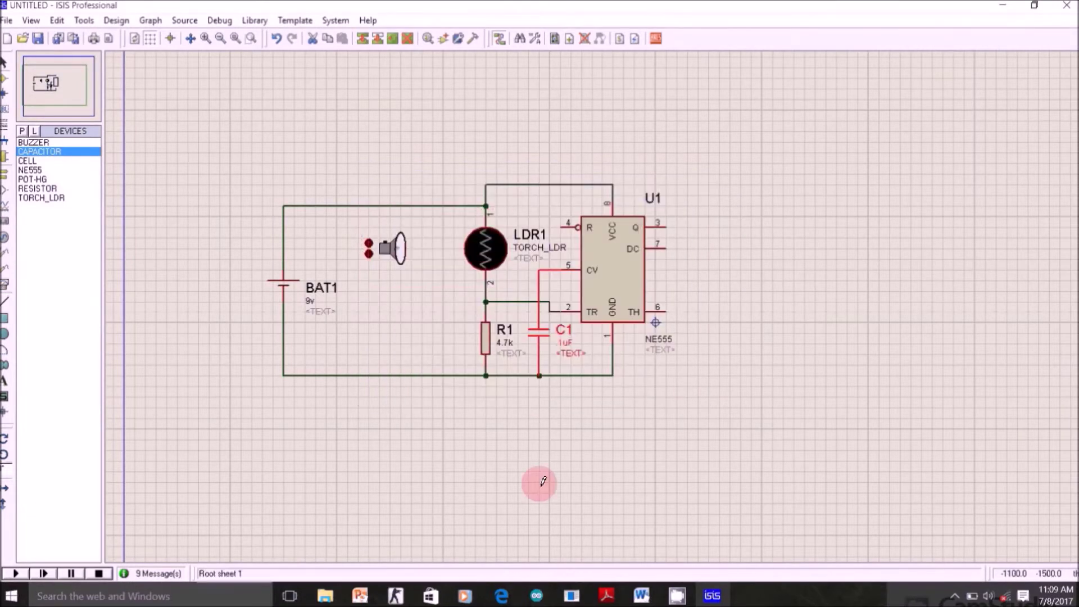
- Tie reset pin 4 to the top supply wire and place resistor R2 right of U1
click(567, 225)
click(551, 184)
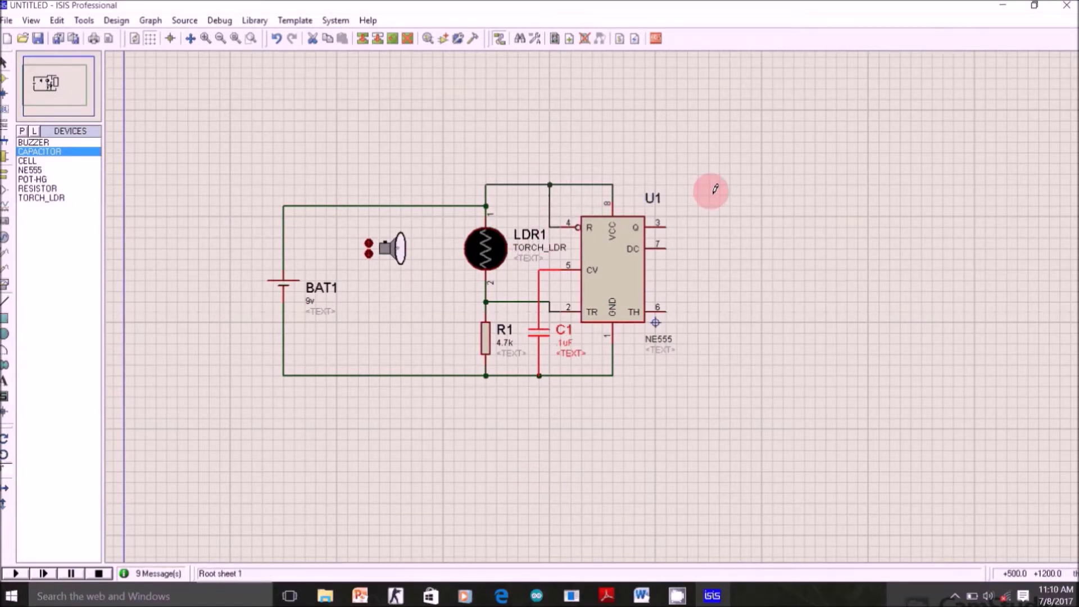
click(45, 189)
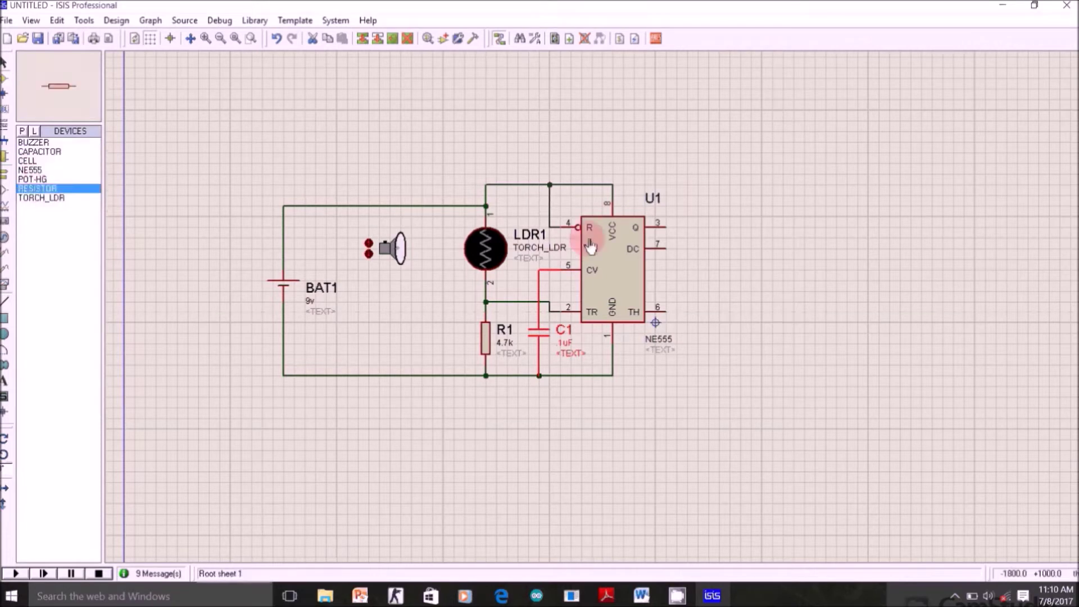
click(768, 224)
- Turn R2 upright and place capacitor C2 below it, wired down to the ground line
right_click(782, 232)
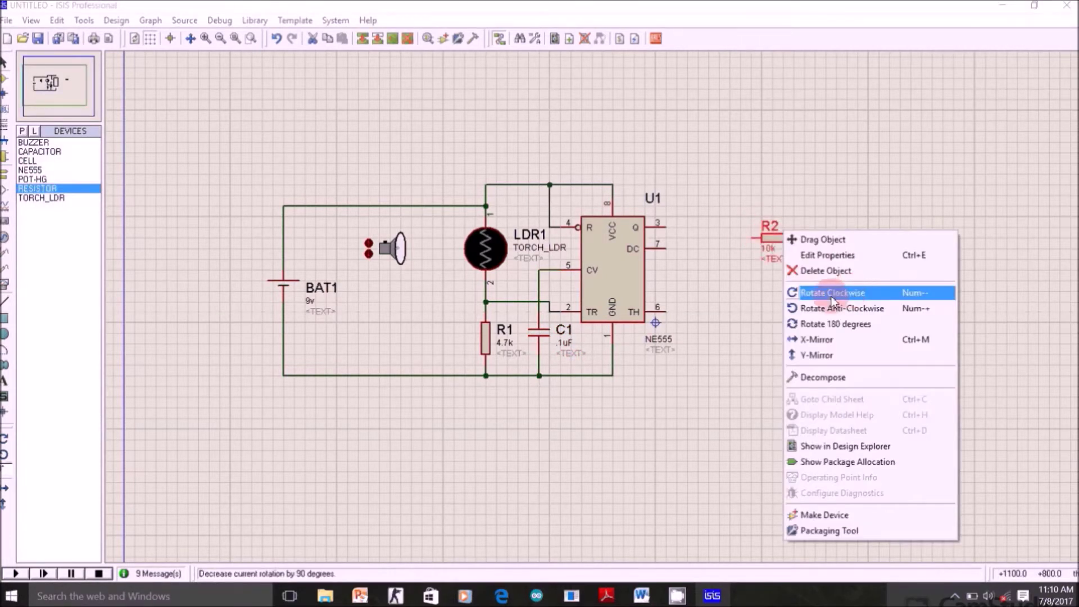
click(833, 293)
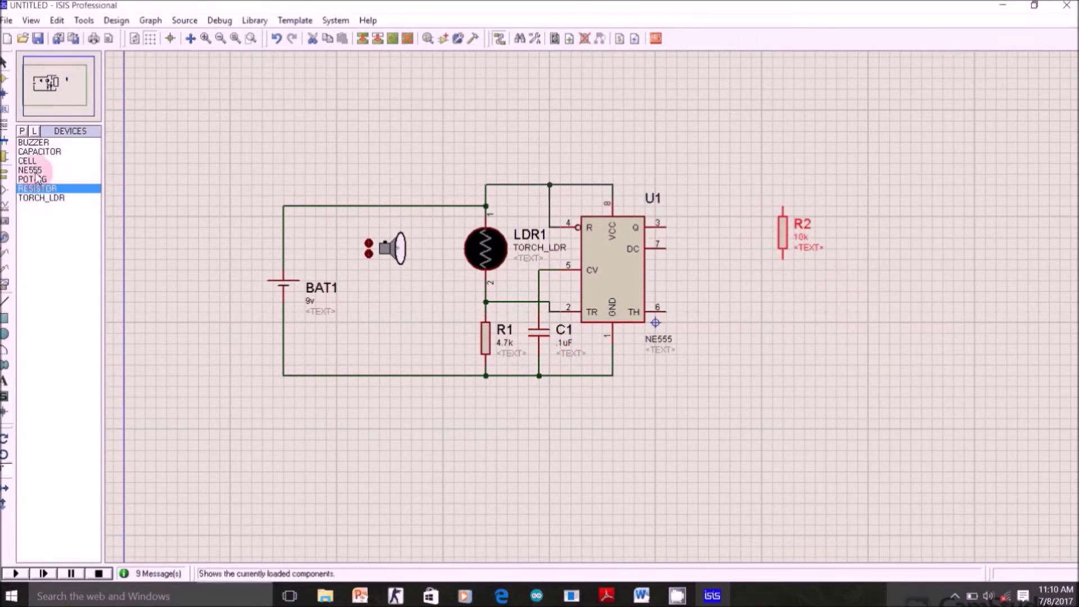
click(39, 151)
click(784, 316)
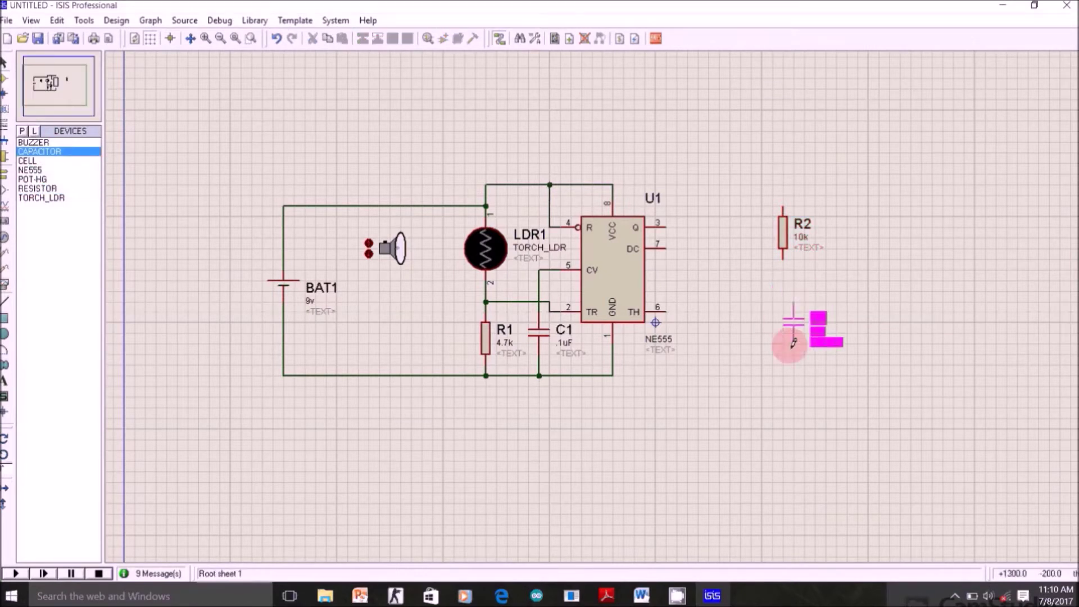
click(783, 343)
click(782, 344)
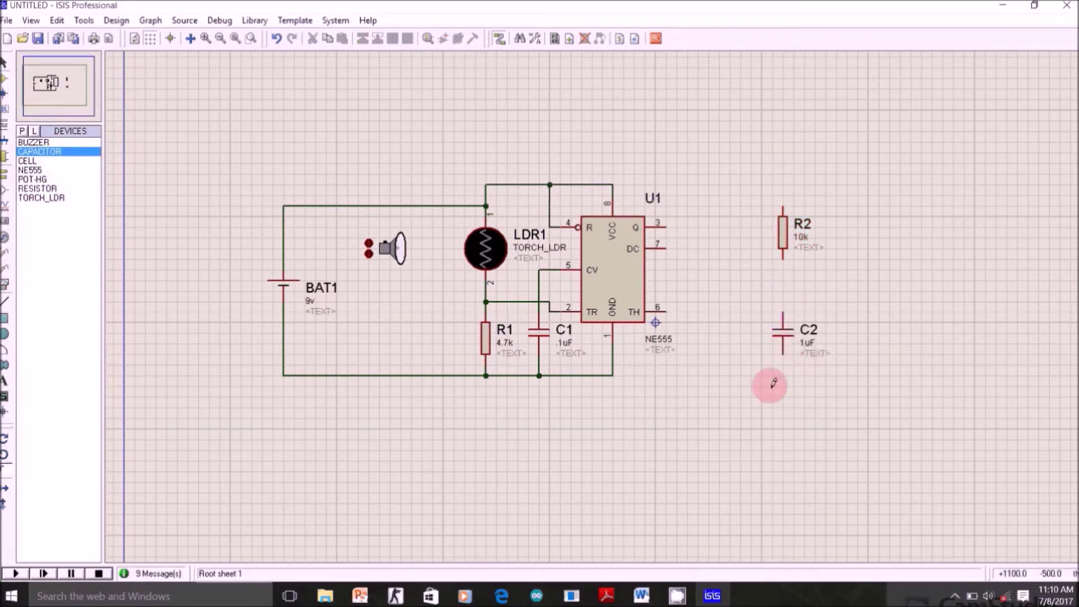
click(614, 374)
- Set C2 to 100uF and R2 to 47k
click(460, 213)
text(00uF)
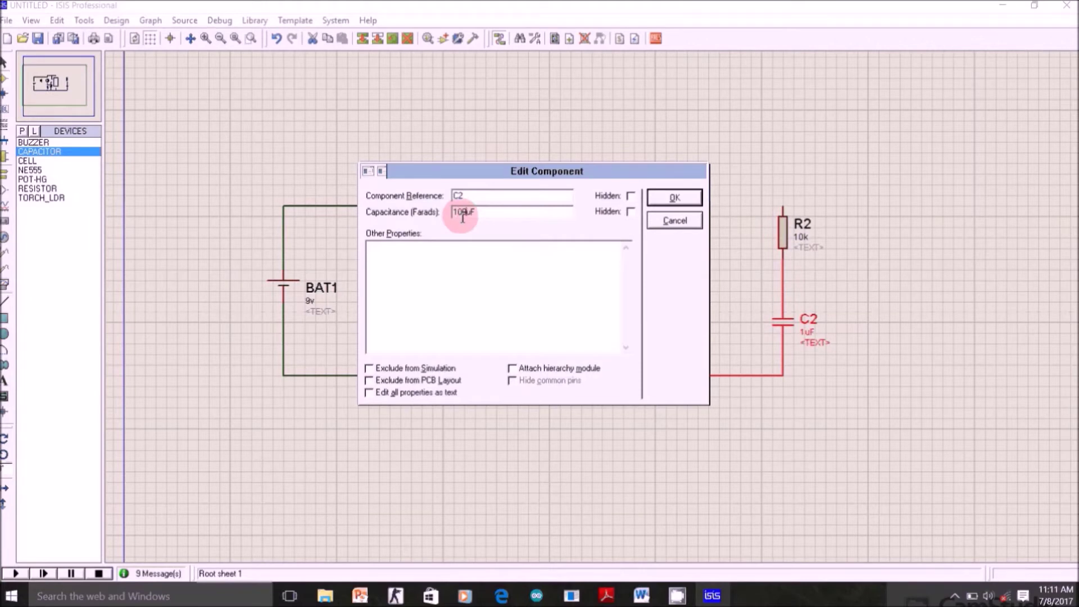
key(Return)
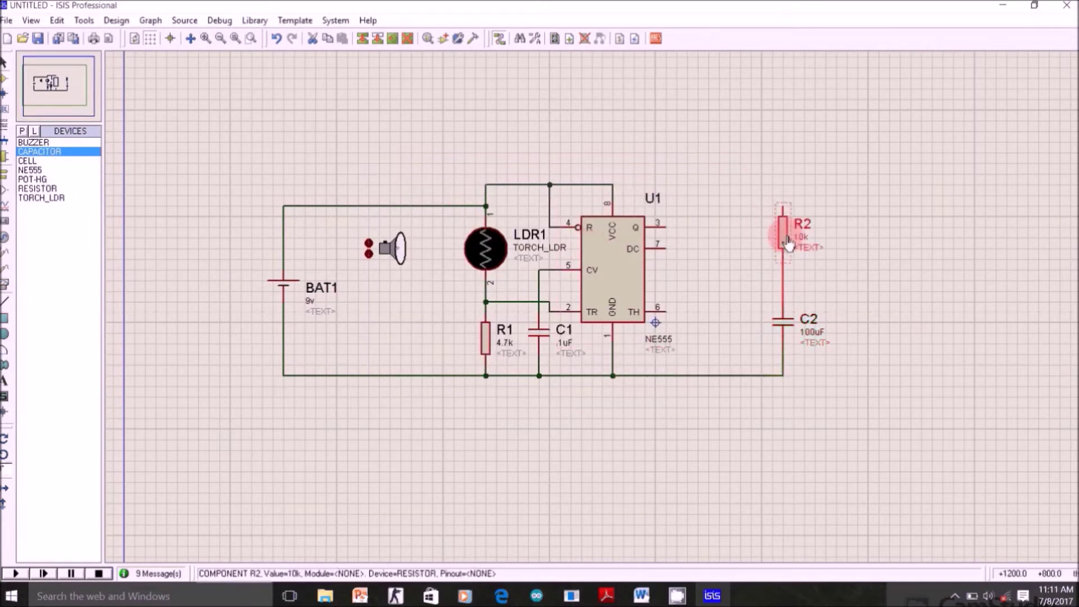
double_click(783, 227)
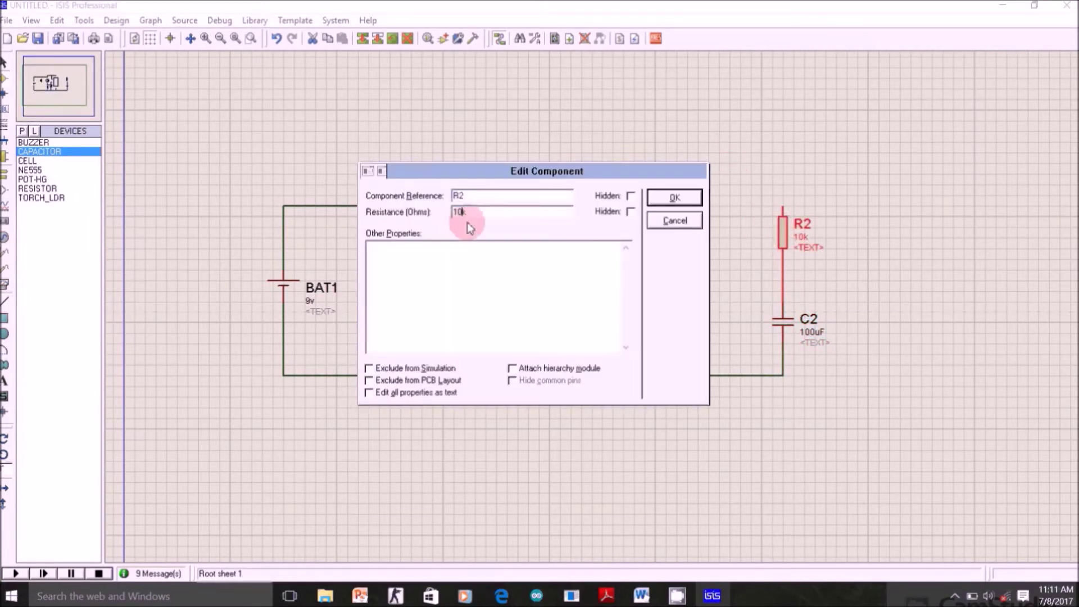
text(7)
key(Return)
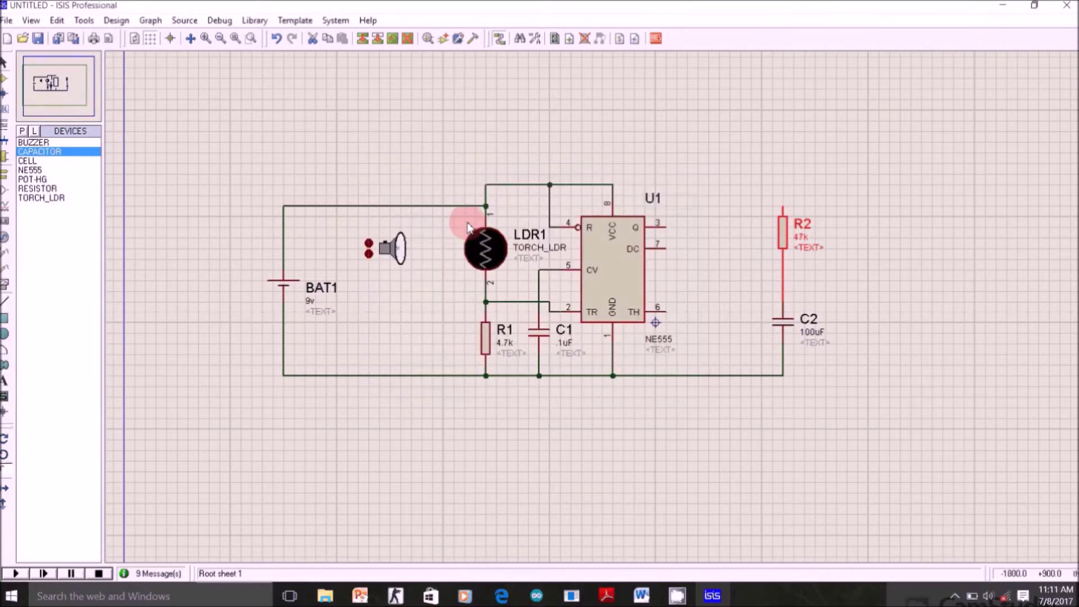
click(783, 207)
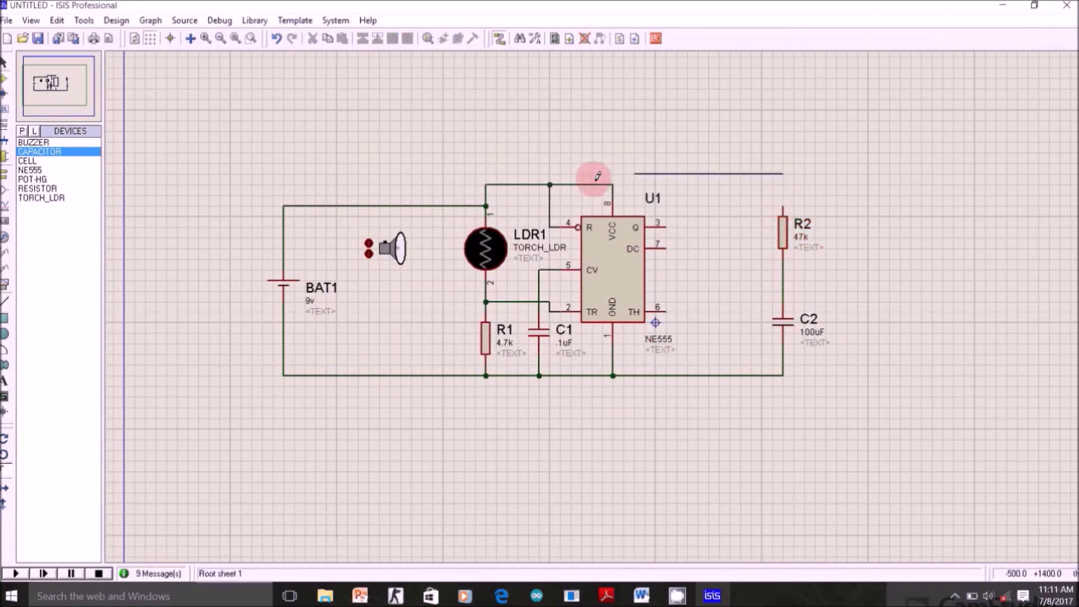
- Tie R2's top to the supply wire and wire U1's DC pin 7 and TH pin 6 to the R2–C2 junction
click(613, 185)
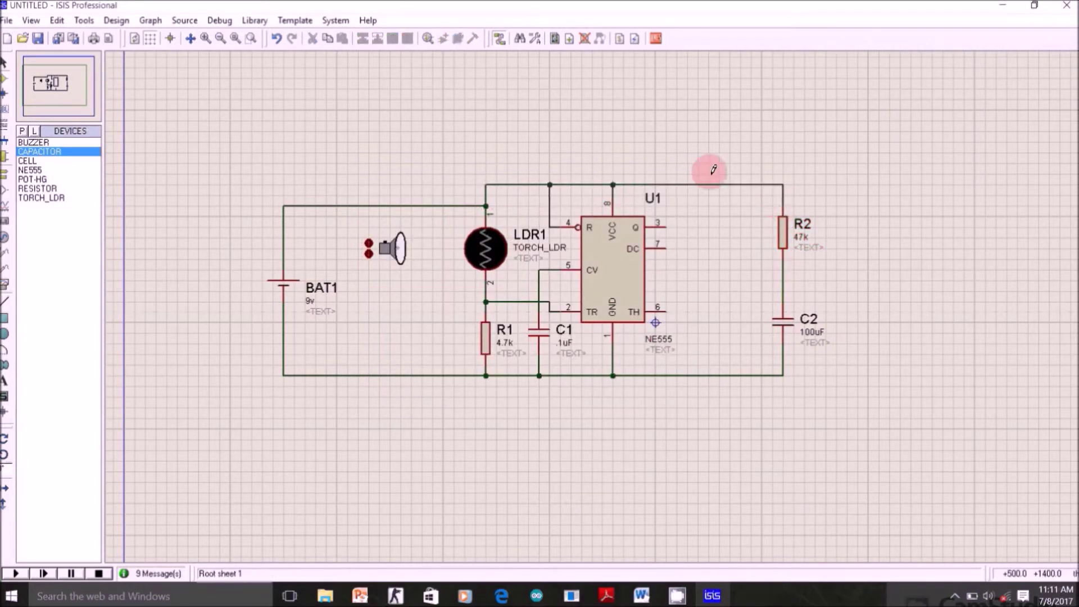
click(665, 248)
click(785, 271)
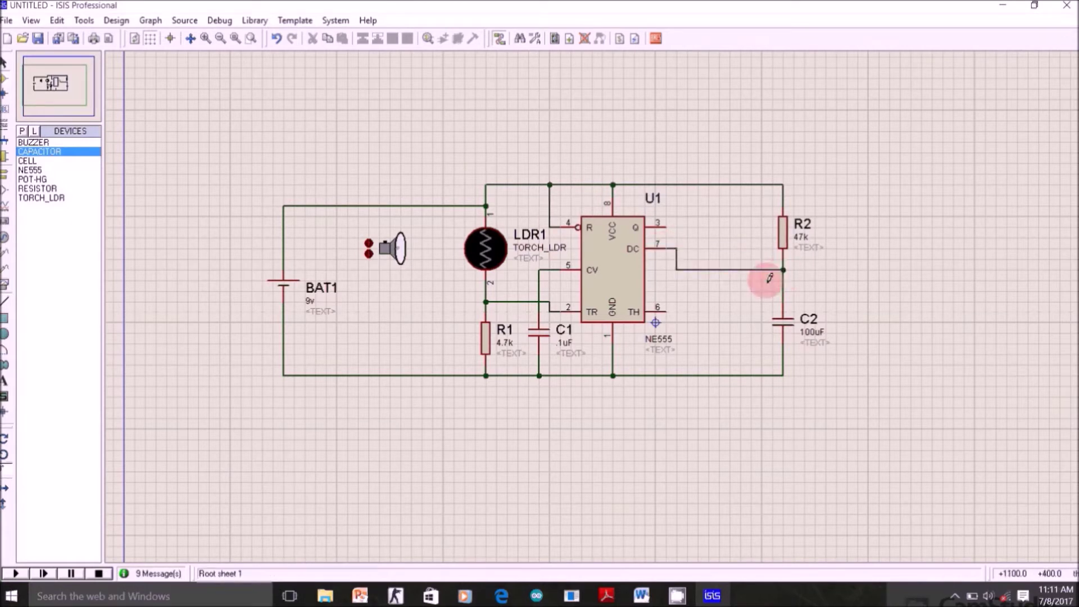
click(671, 309)
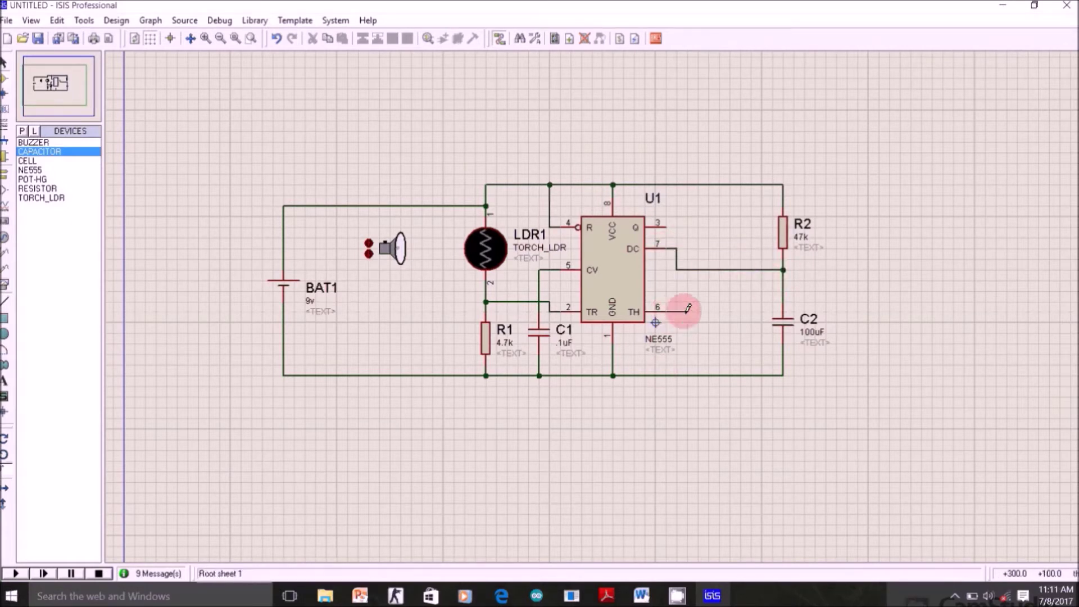
click(783, 292)
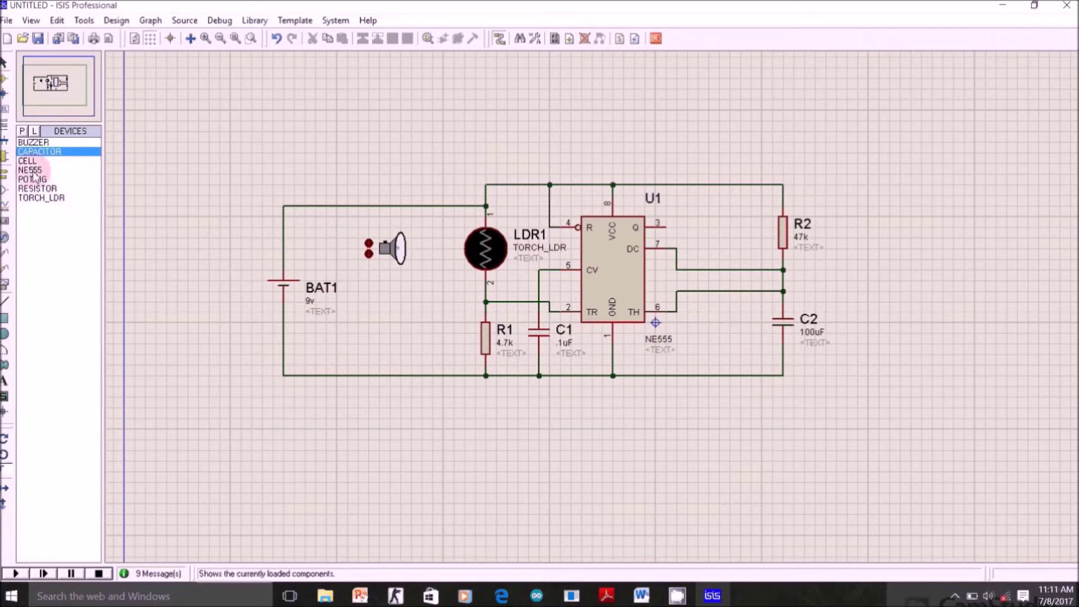
click(42, 198)
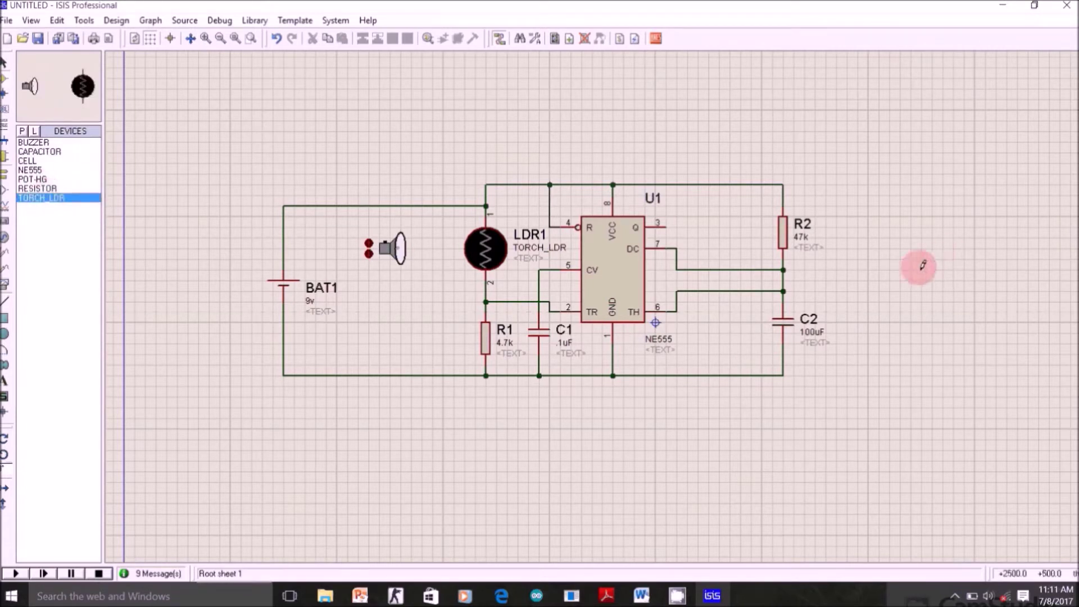
- Place buzzer BUZ1 beside R2 and C2, wiring its upper pin to U1's Q pin 3 and lower pin to ground
click(34, 142)
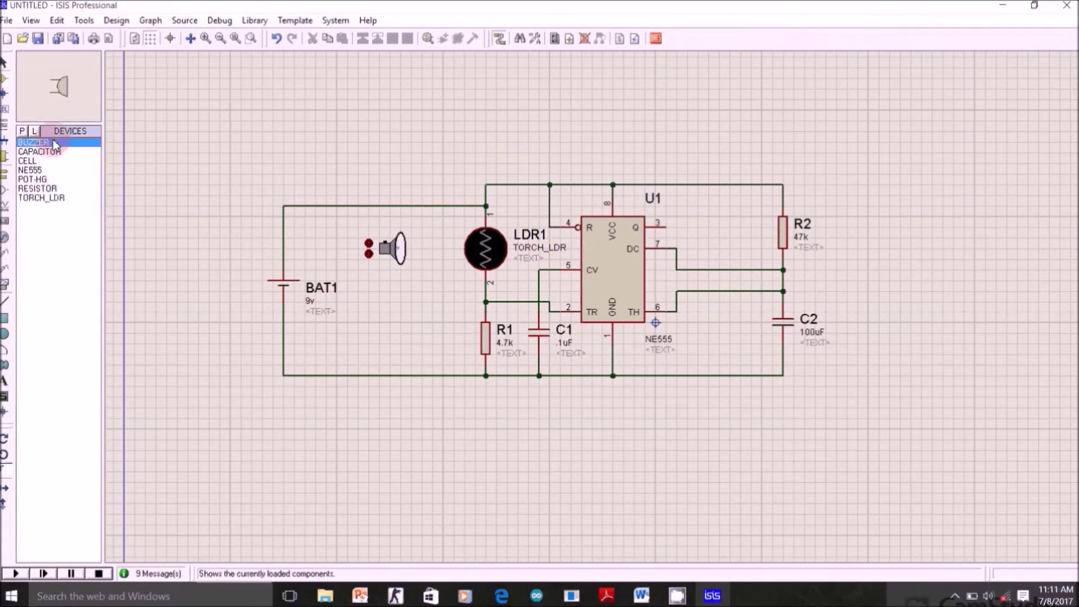
click(931, 329)
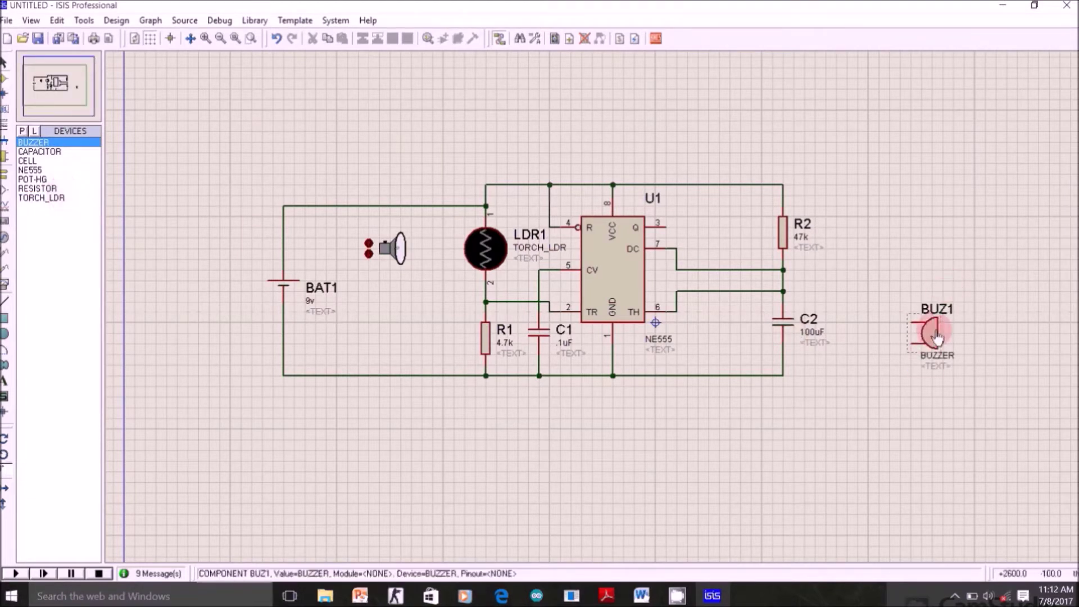
drag(917, 312, 907, 259)
click(906, 260)
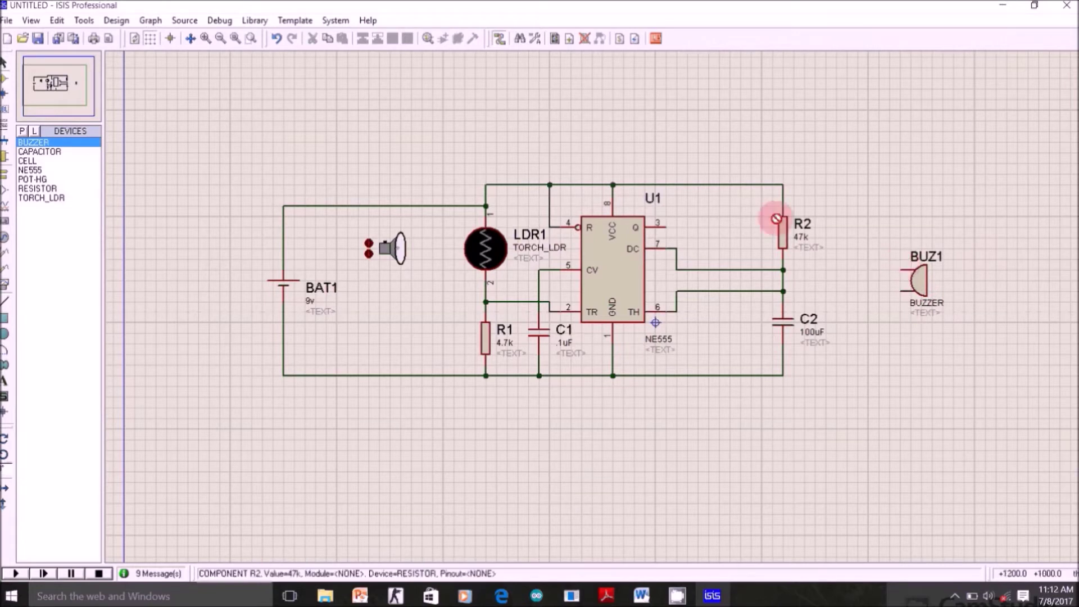
click(672, 225)
click(869, 195)
click(773, 196)
click(661, 227)
click(903, 292)
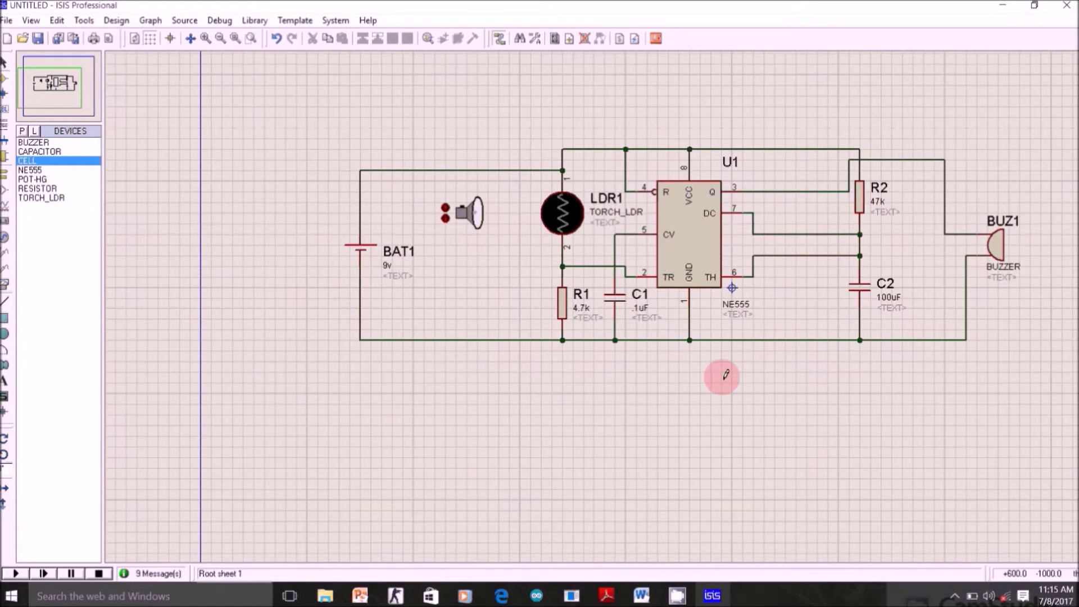
- Move the torch four steps closer to LDR1
click(564, 252)
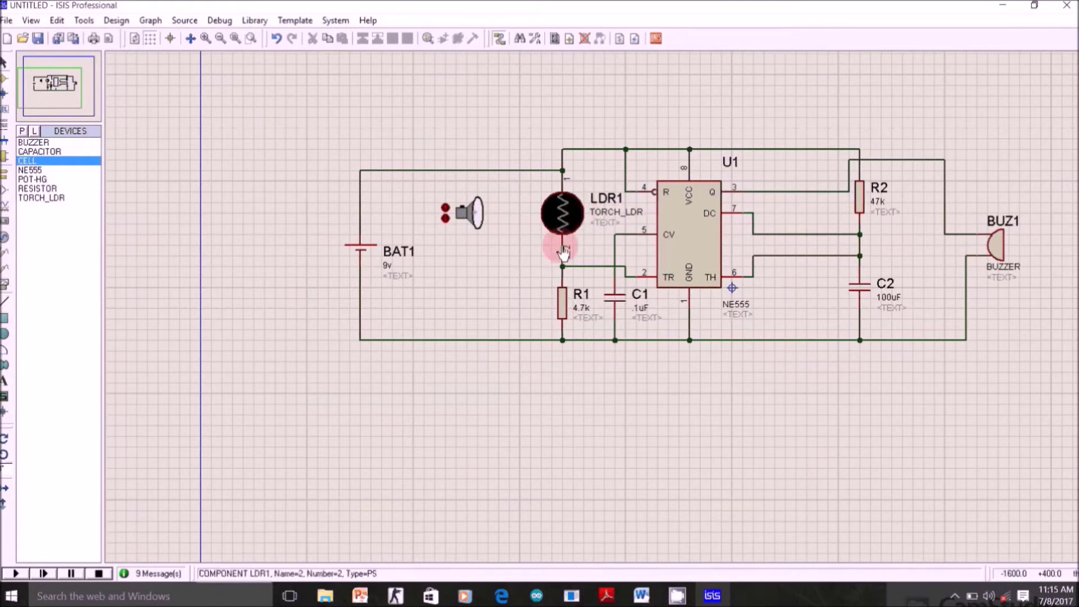
click(452, 207)
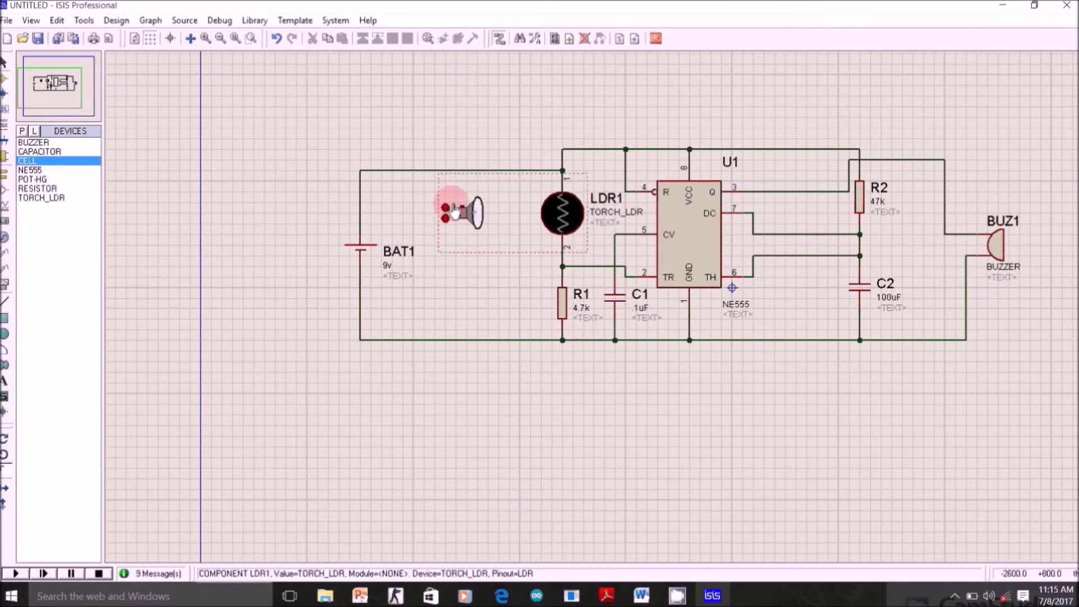
click(446, 208)
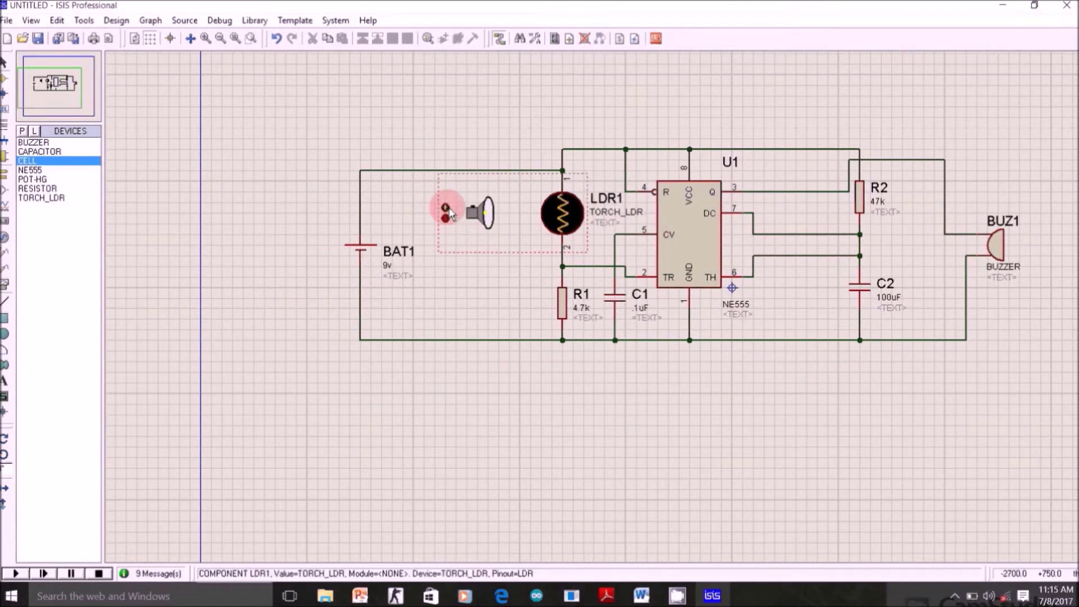
click(445, 207)
click(446, 208)
click(446, 207)
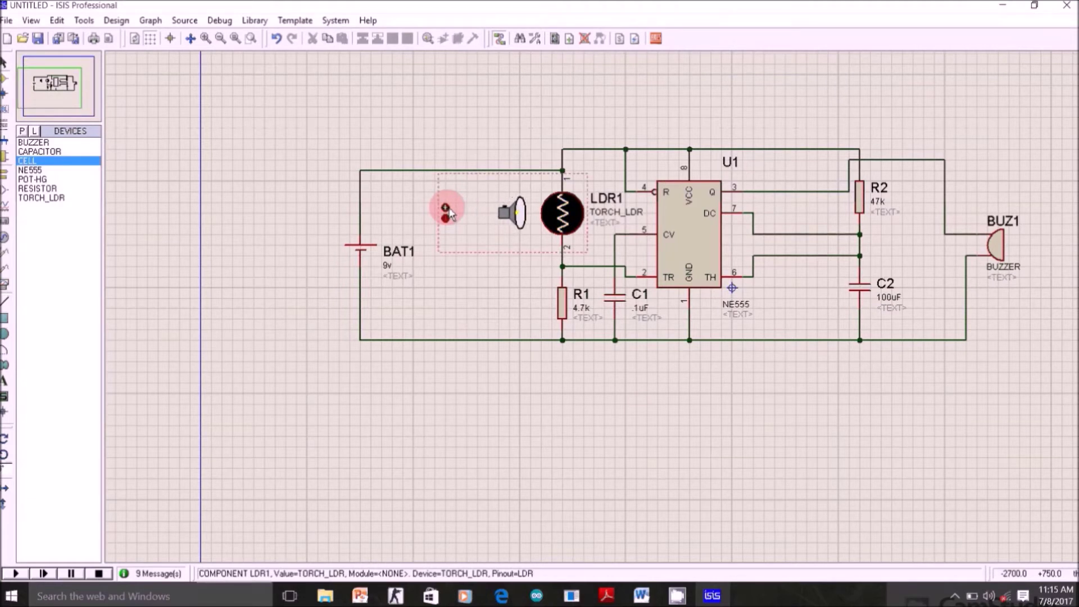
click(651, 333)
- Start the circuit simulation
click(110, 557)
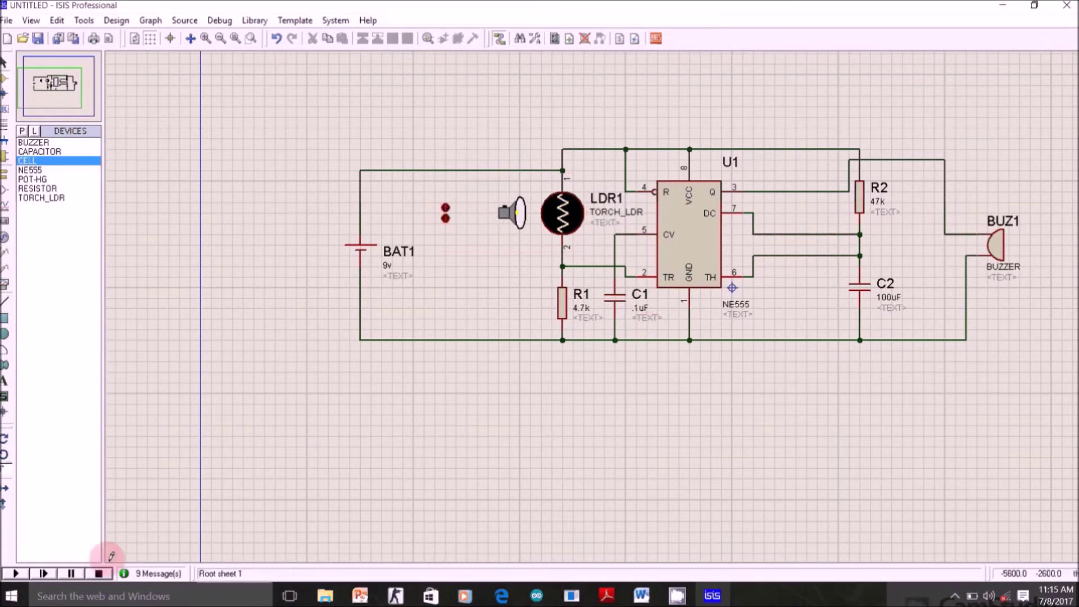
click(63, 571)
click(16, 574)
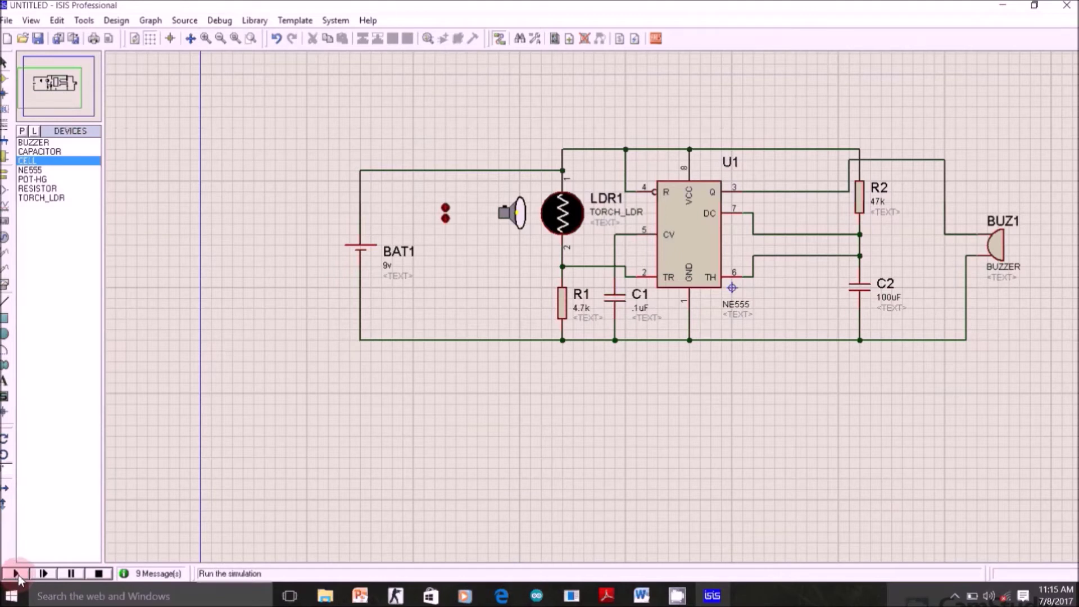
click(585, 220)
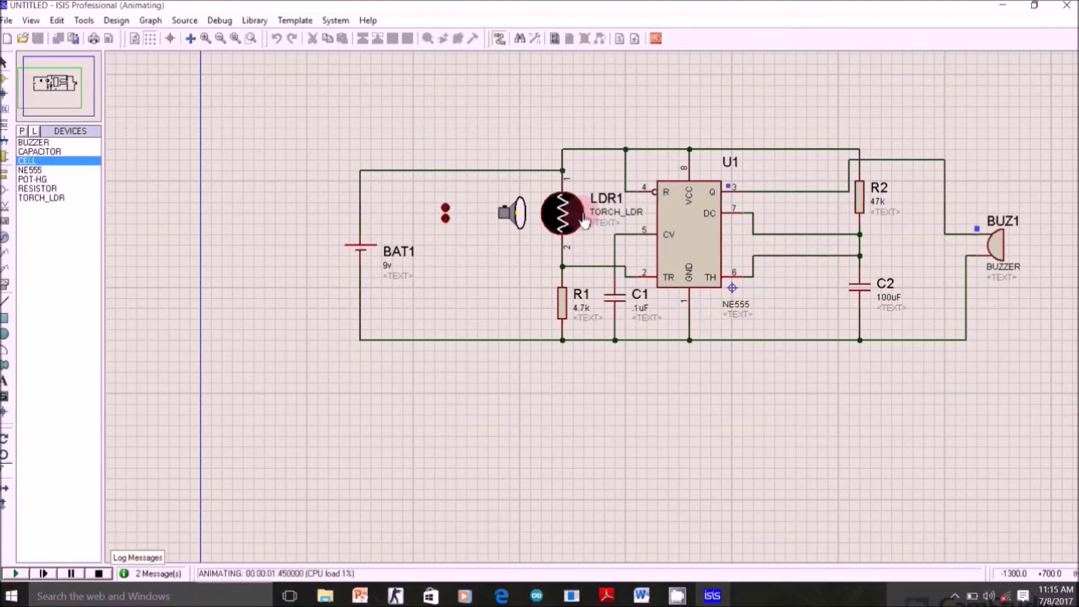
- Observe the running simulation and then stop it
click(979, 246)
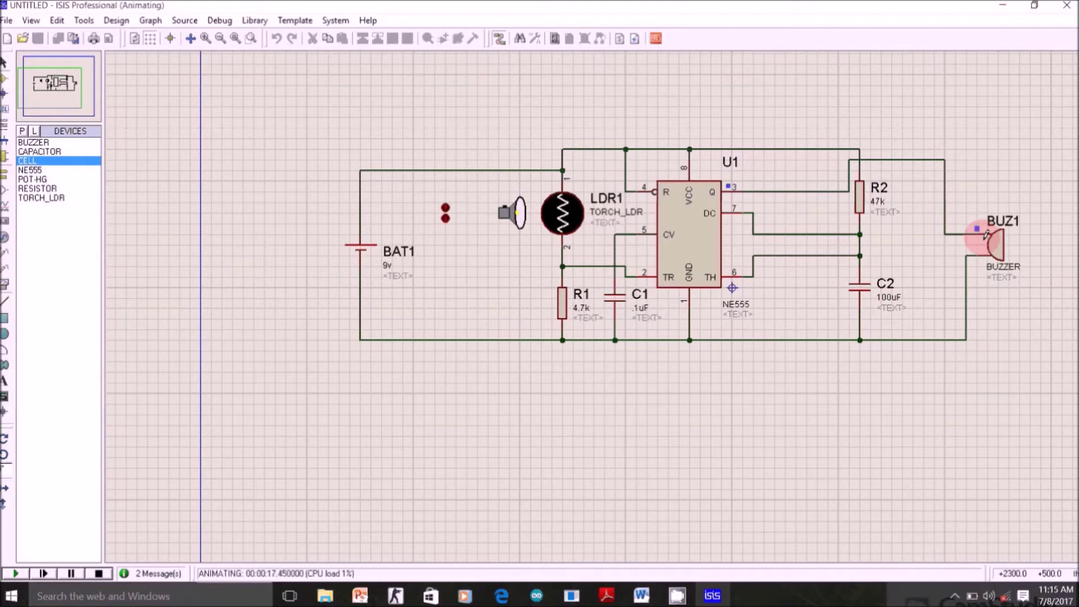
click(981, 239)
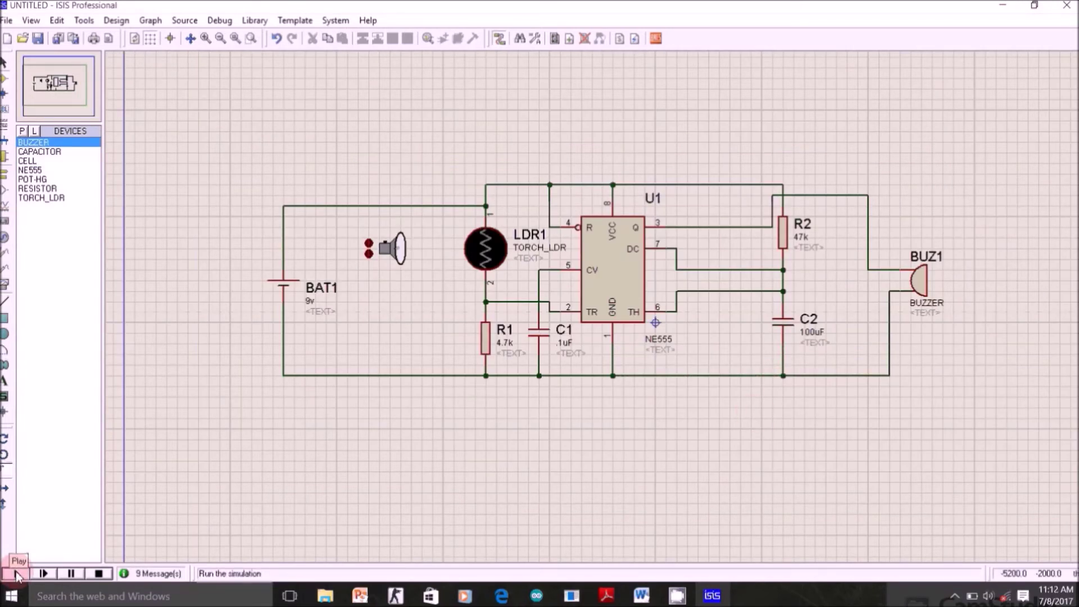
- Restart the simulation and move the torch two steps closer to LDR1
click(16, 573)
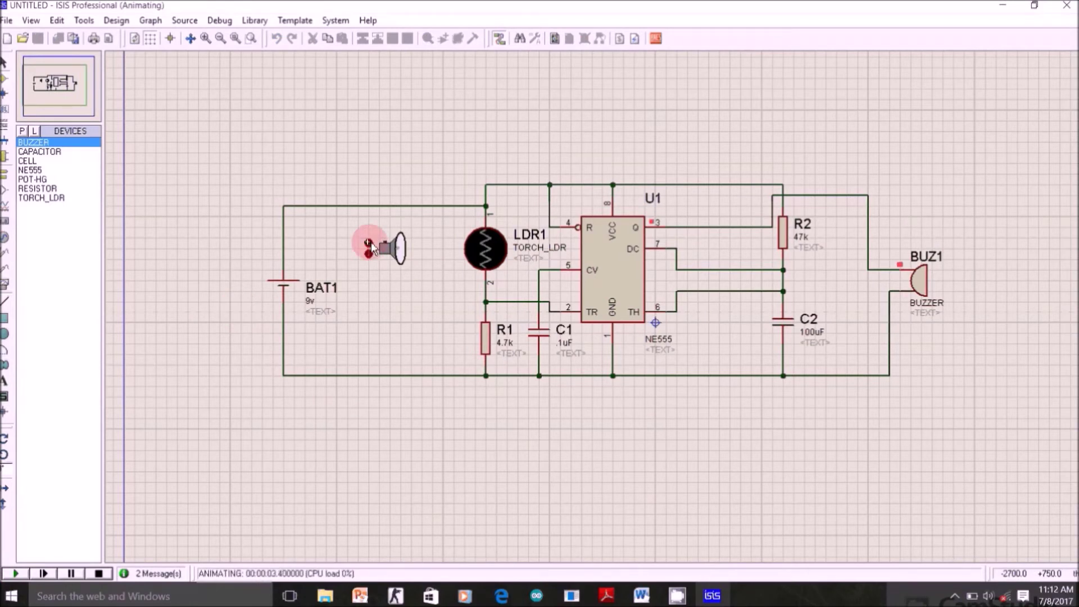
click(368, 243)
click(368, 242)
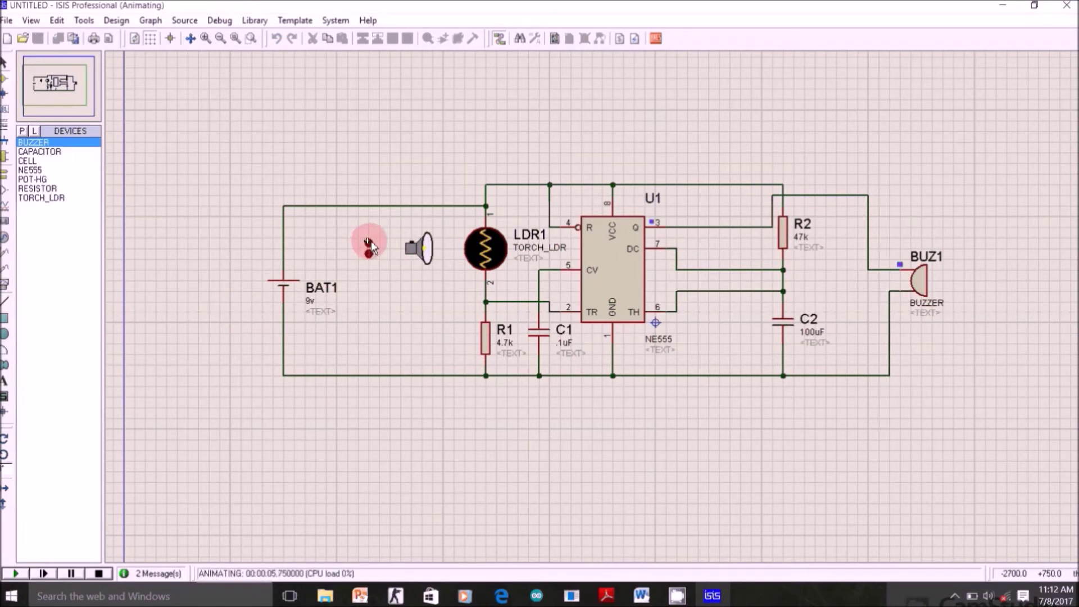